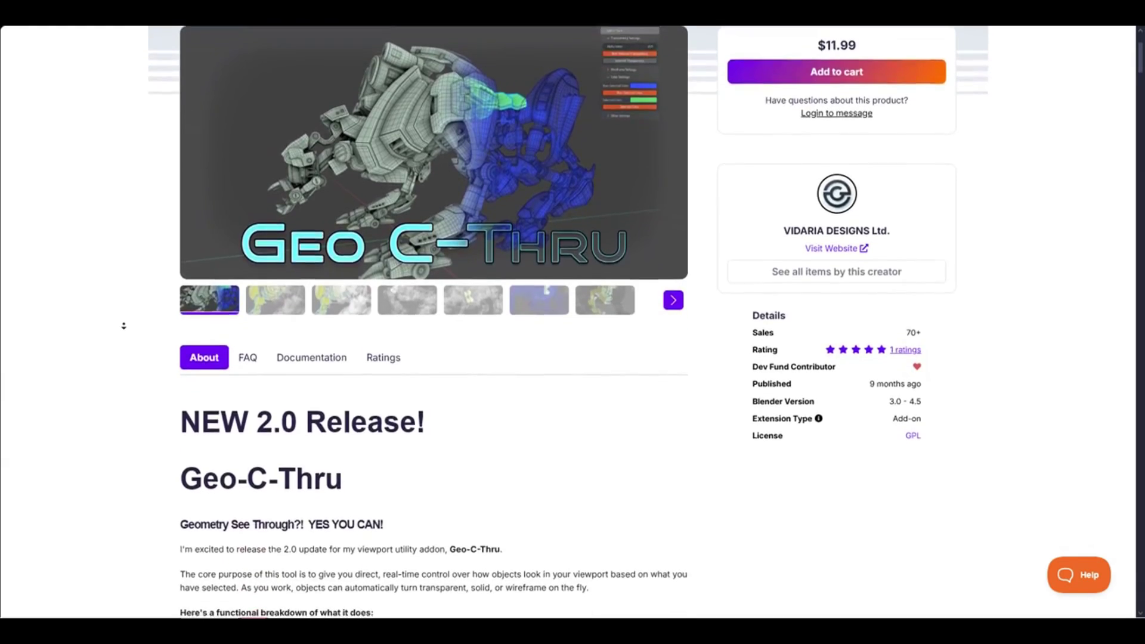
scroll(123, 334, "down", 2)
scroll(122, 334, "down", 2)
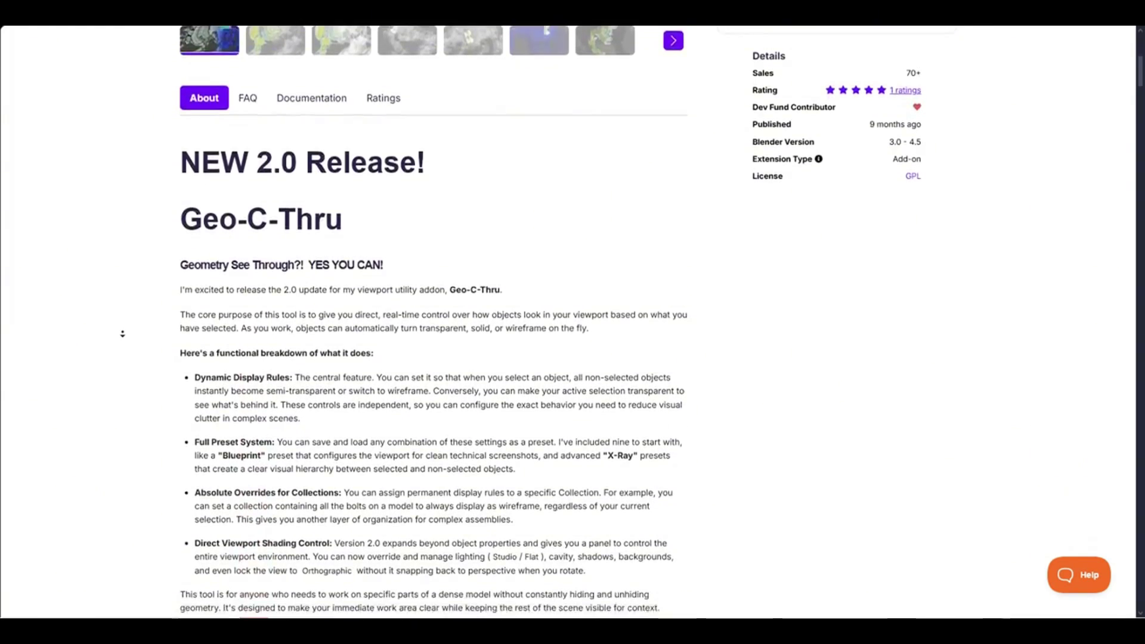
scroll(122, 333, "down", 2)
scroll(122, 334, "down", 2)
scroll(122, 334, "down", 2)
scroll(123, 334, "down", 2)
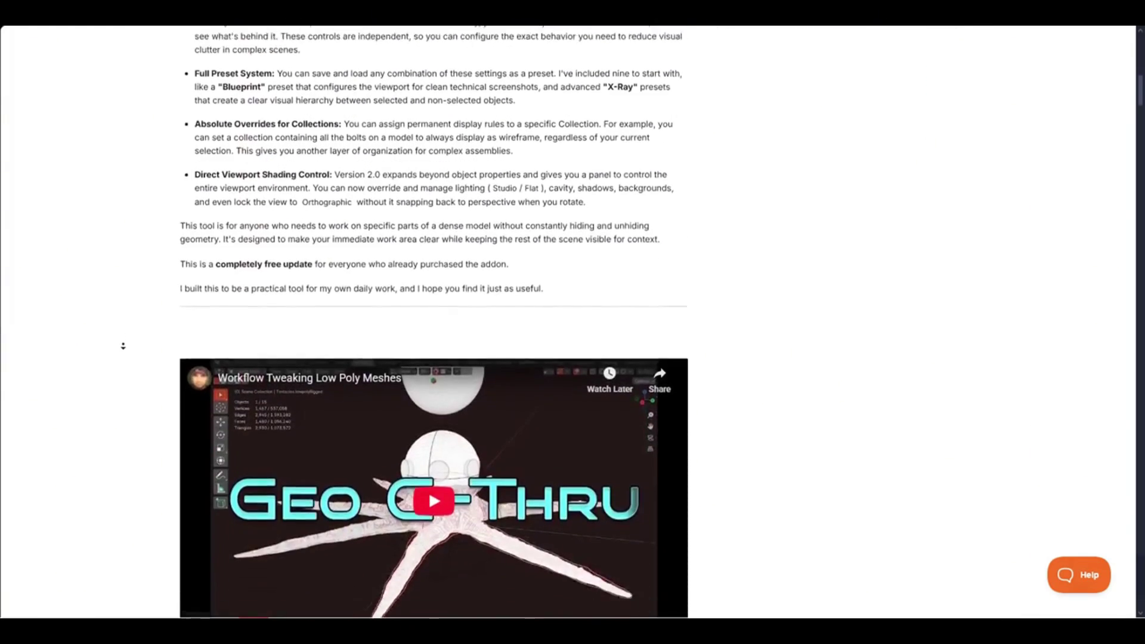
scroll(122, 334, "down", 2)
scroll(123, 334, "down", 2)
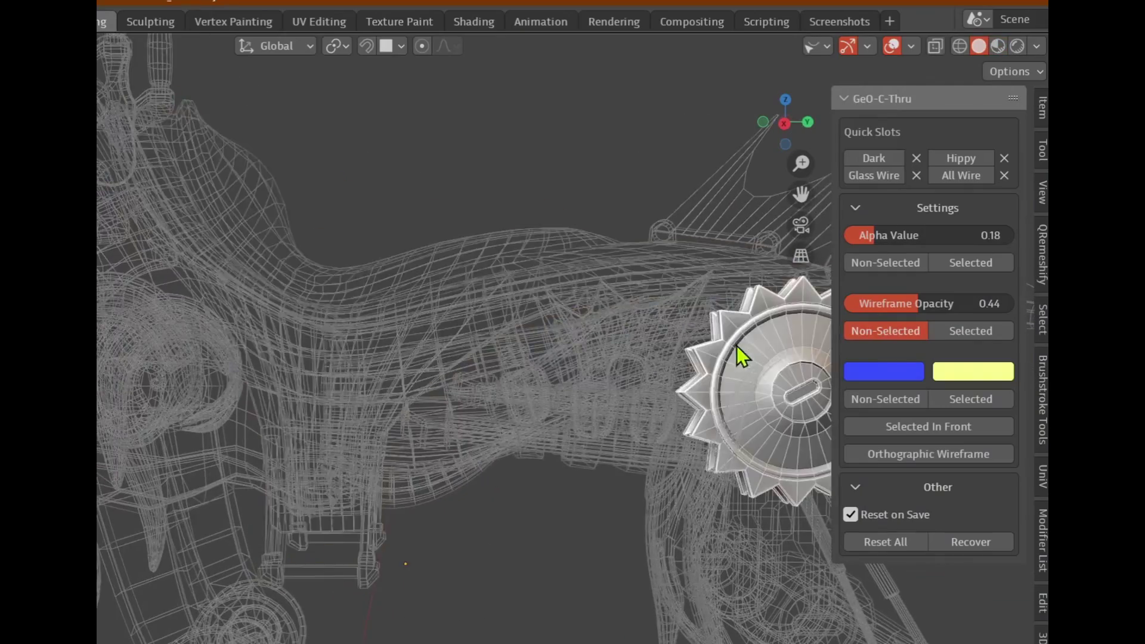
Select the horse's arm, try Non-Selected and Selected wireframe overlays, and lower their opacity.
left_click(651, 417)
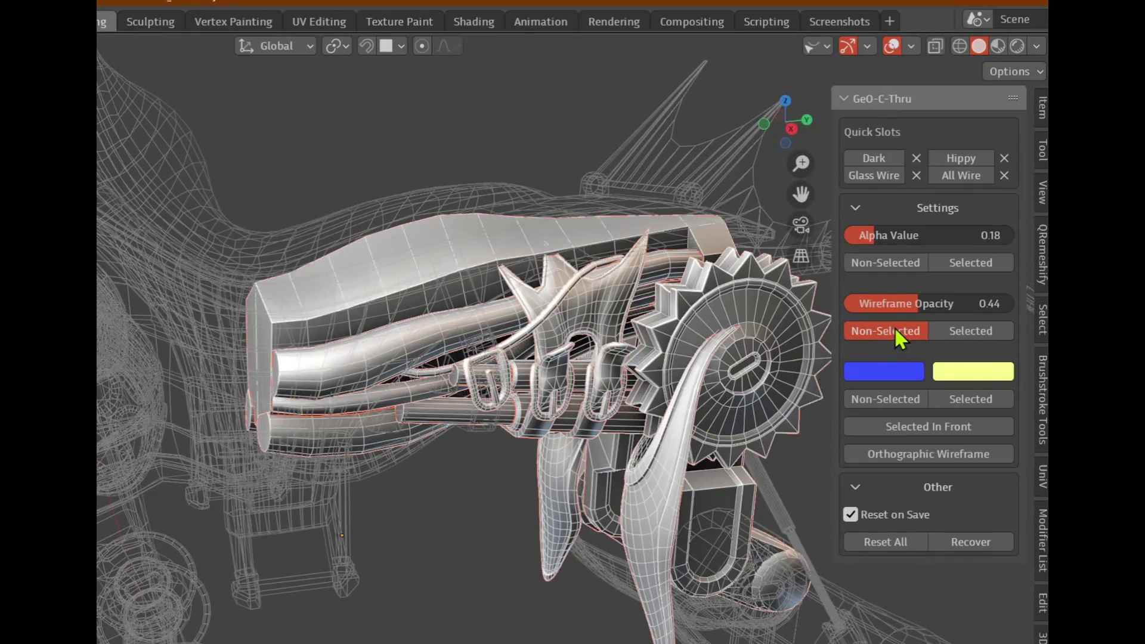
left_click(872, 330)
left_click(873, 331)
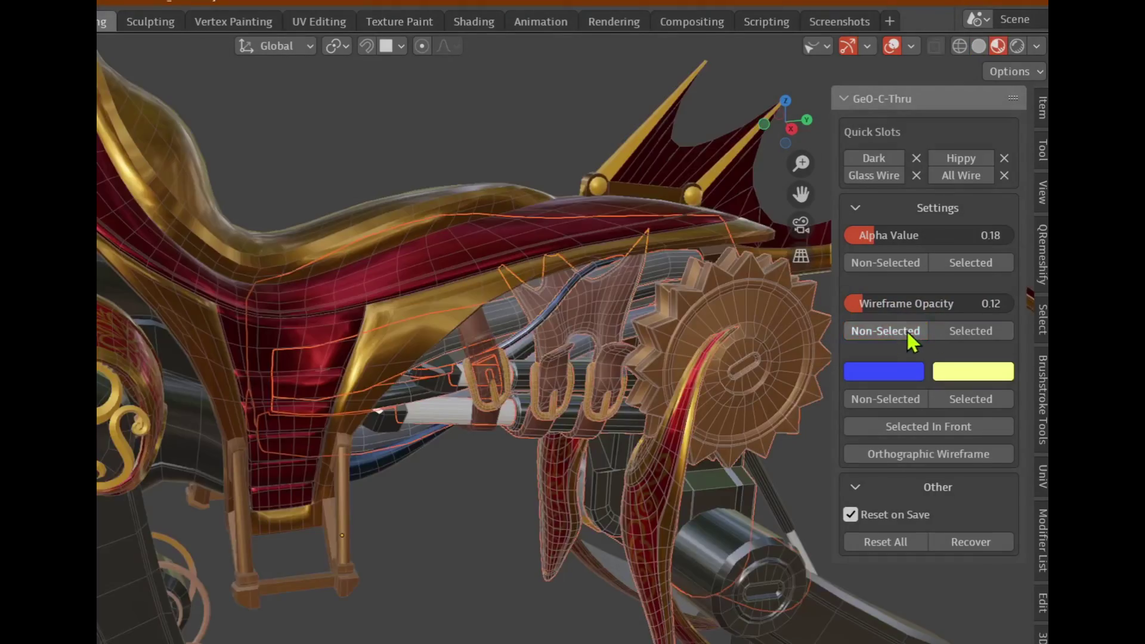
left_click(971, 330)
mouse_move(573, 340)
middle_mouse_down()
mouse_move(392, 358)
mouse_move(420, 376)
middle_mouse_up()
left_click_drag(931, 305, 923, 309)
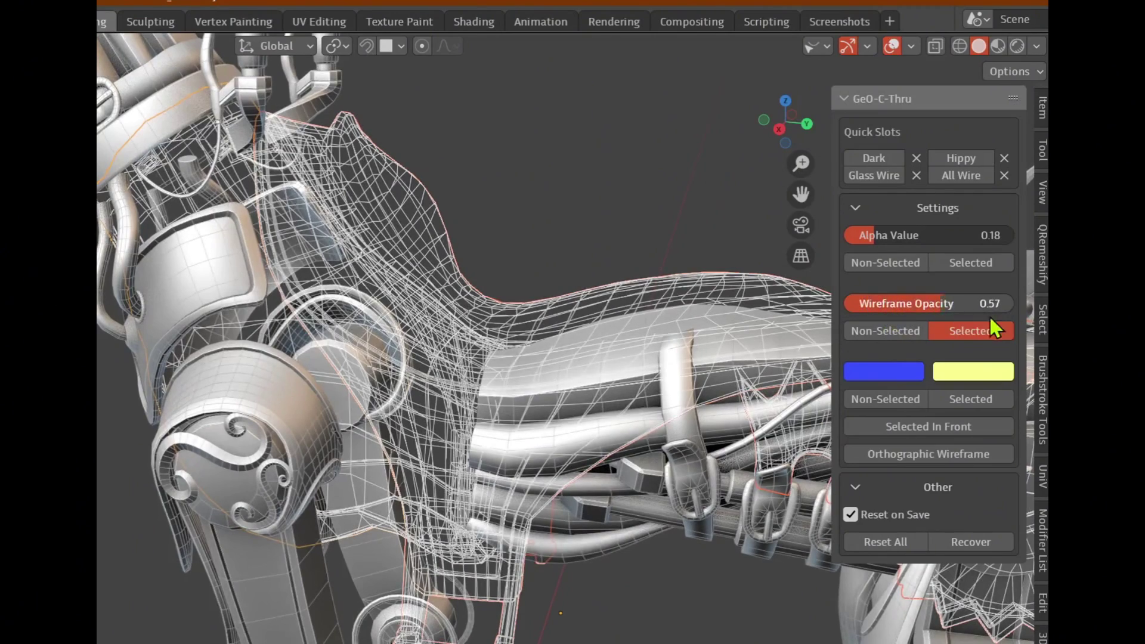
left_click(938, 335)
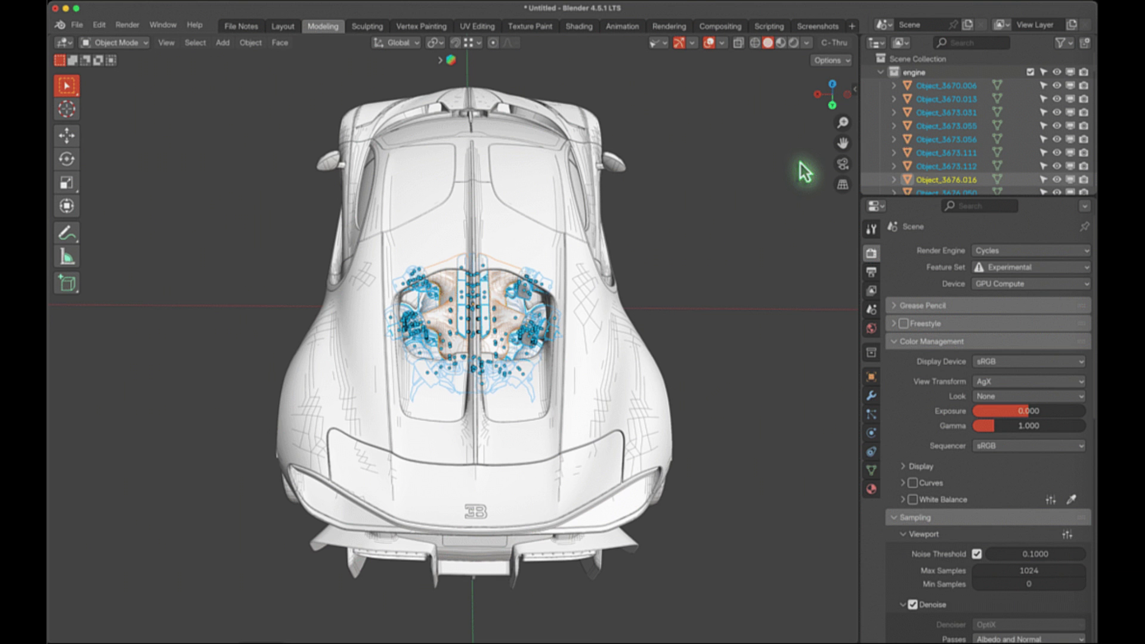
Apply the Real X-Ray, Gamma Rays and Isolation presets to the car in turn.
left_click(844, 73)
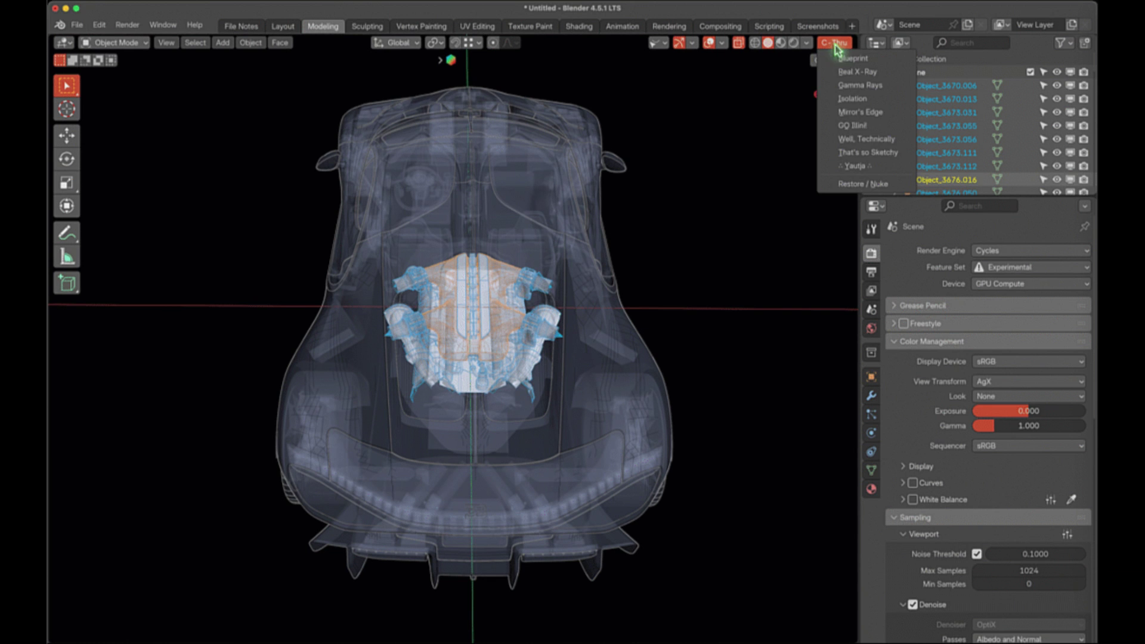
left_click(843, 91)
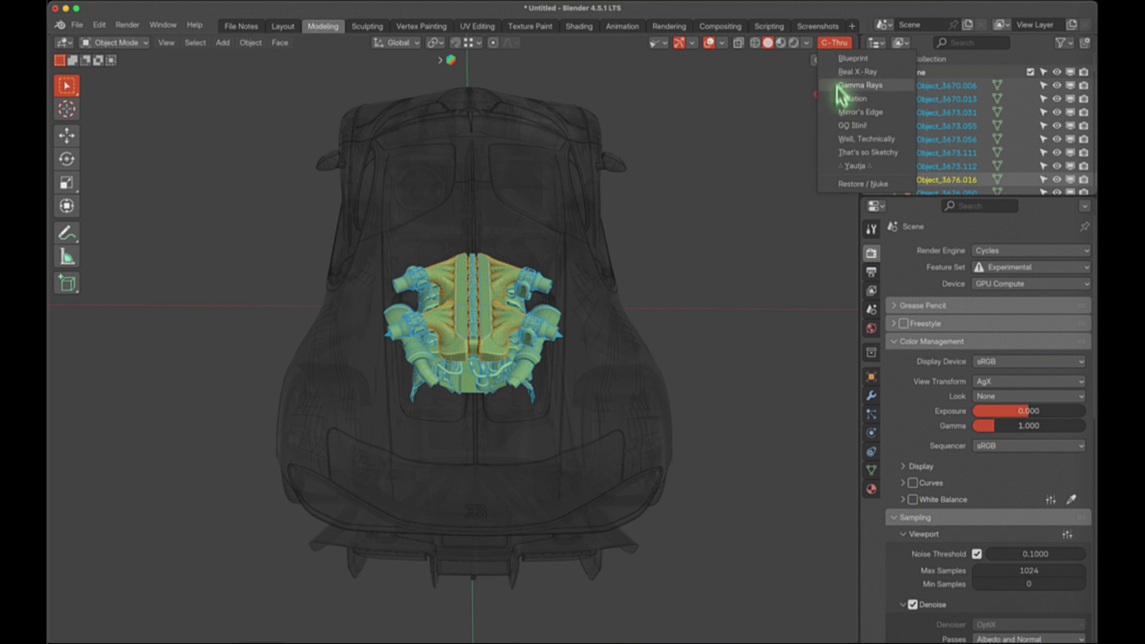
left_click(841, 99)
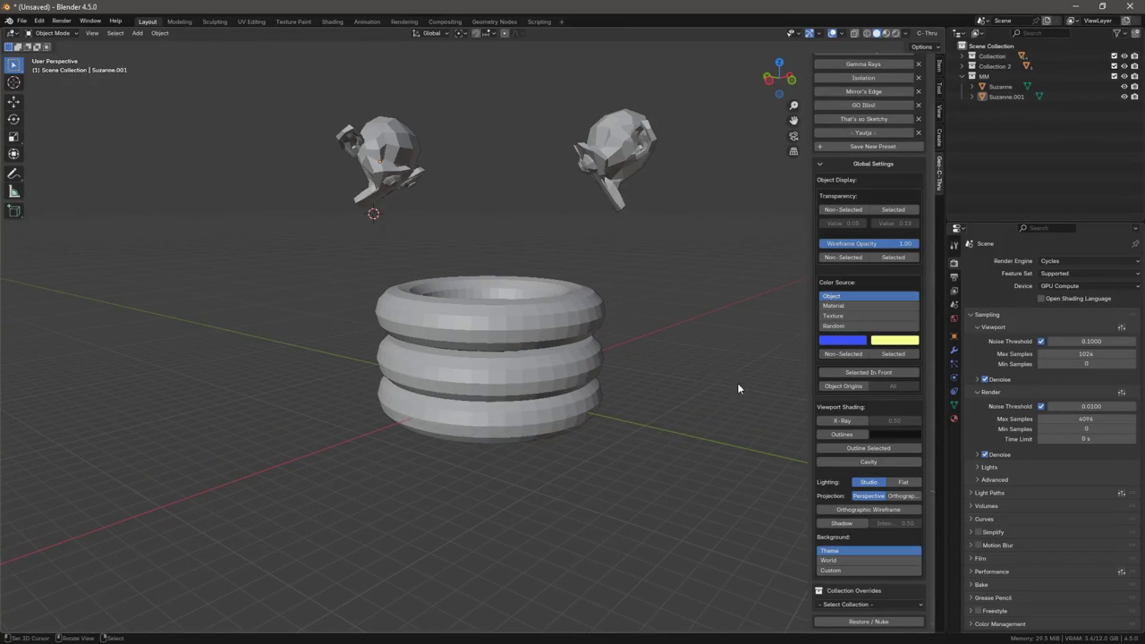
Enable a display override for the MM collection.
left_click(825, 594)
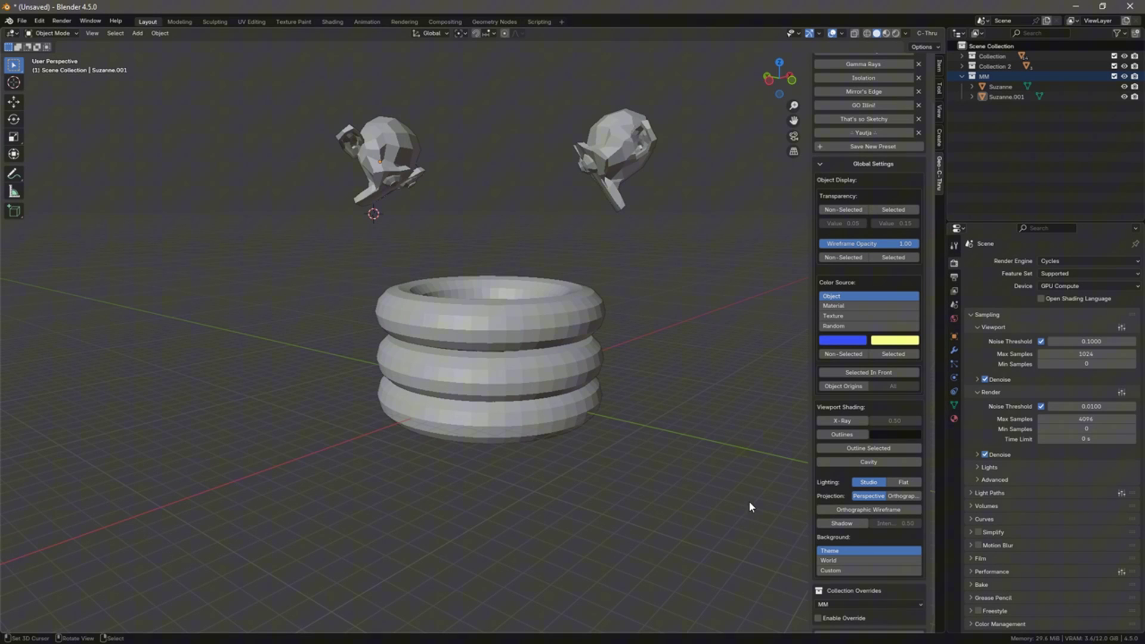
middle_click_drag(749, 502, 627, 404, "shift")
left_click(818, 604)
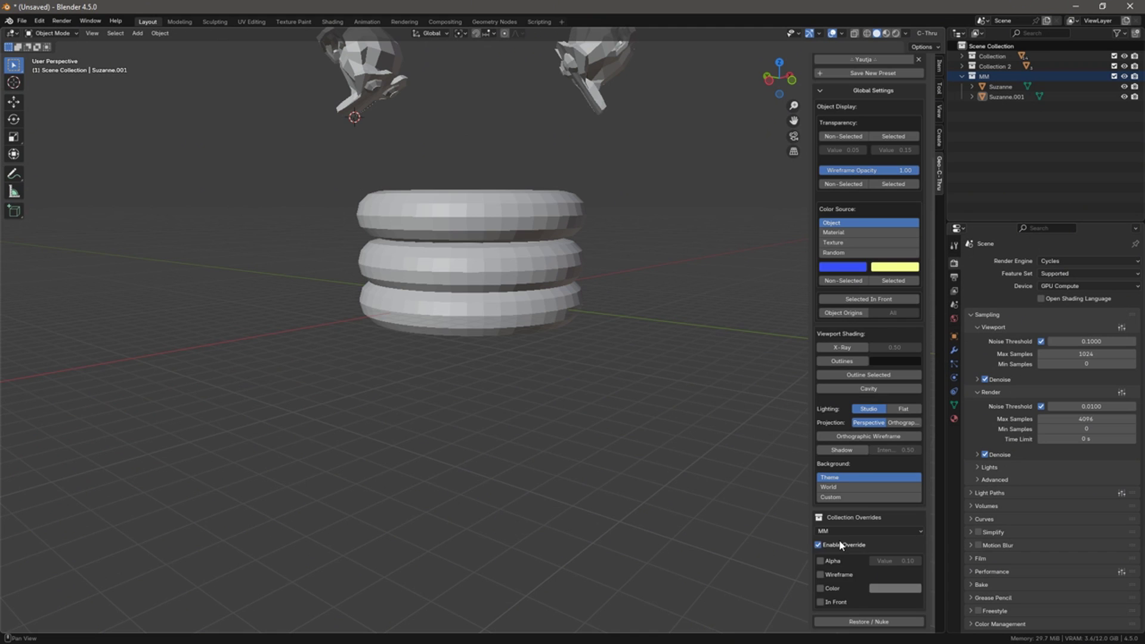
Override Collection 2 to display as wireframe and pick its colour.
left_click(868, 531)
left_click(835, 541)
left_click(820, 574)
left_click(893, 588)
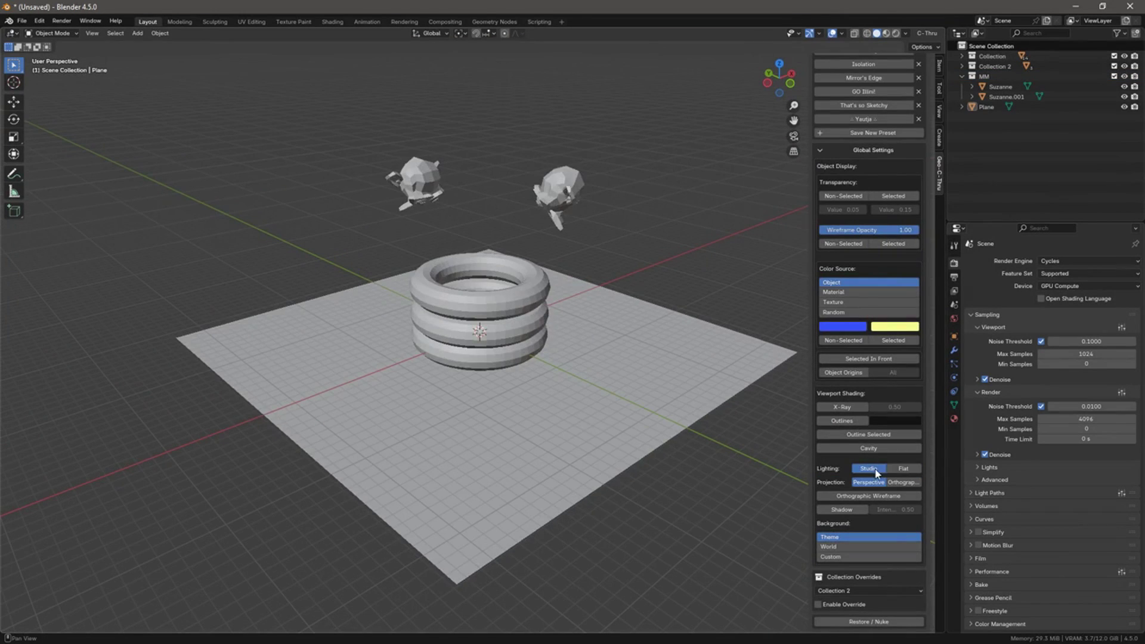
Turn on cavity shading and shadows with 0.74 intensity.
left_click(869, 448)
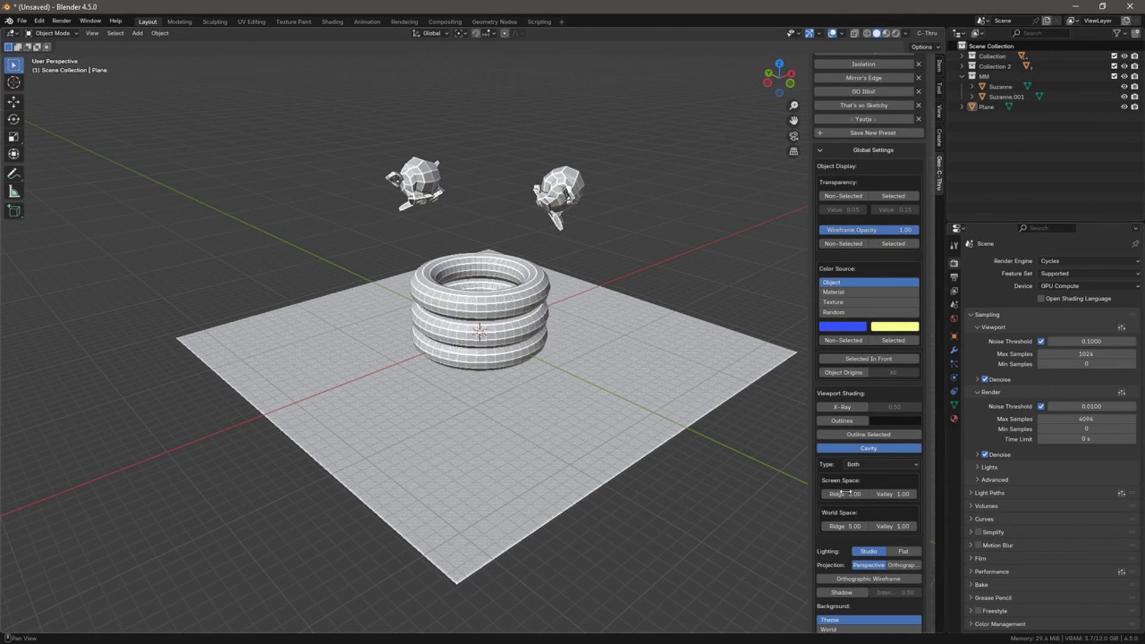
scroll(859, 486, "down", 2)
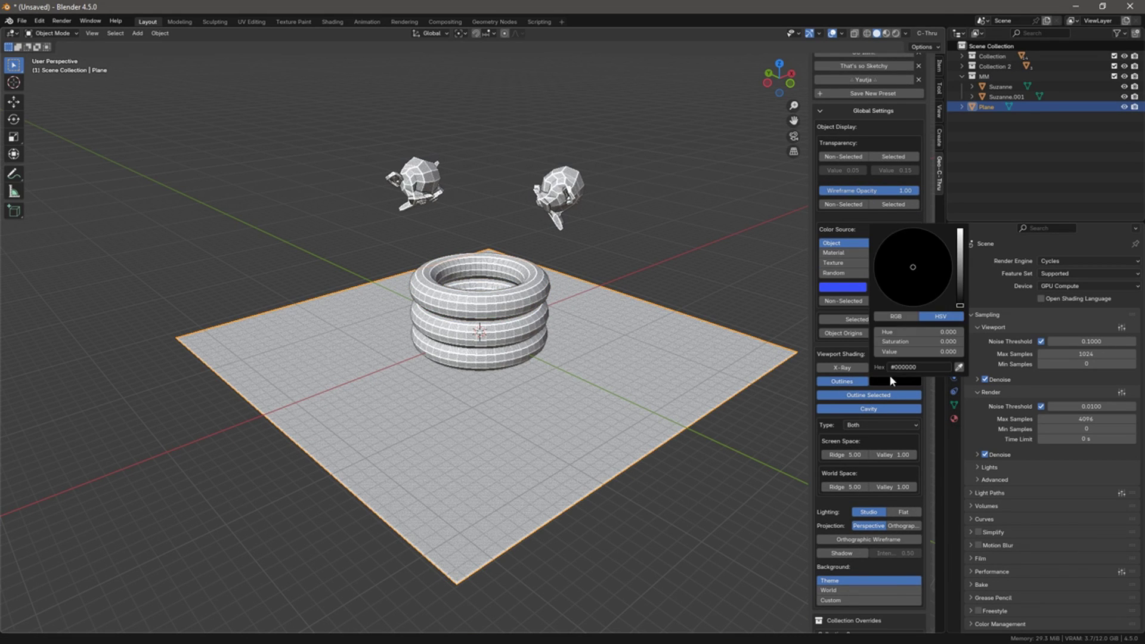
scroll(727, 300, "up", 3)
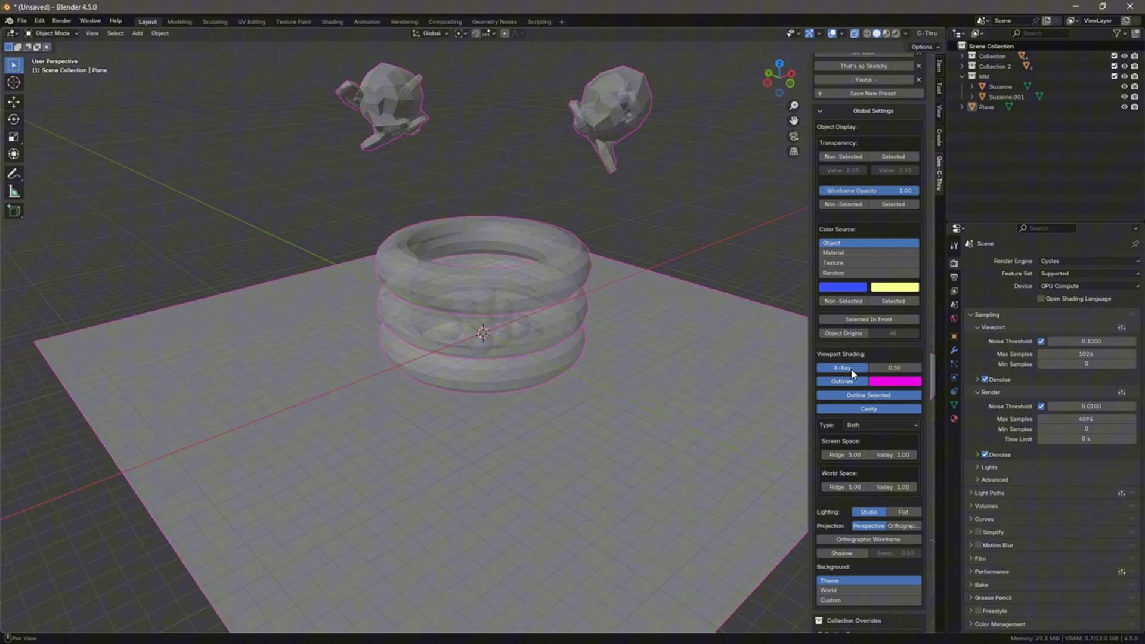
scroll(866, 419, "down", 2)
left_click(842, 509)
left_click_drag(913, 510, 880, 506)
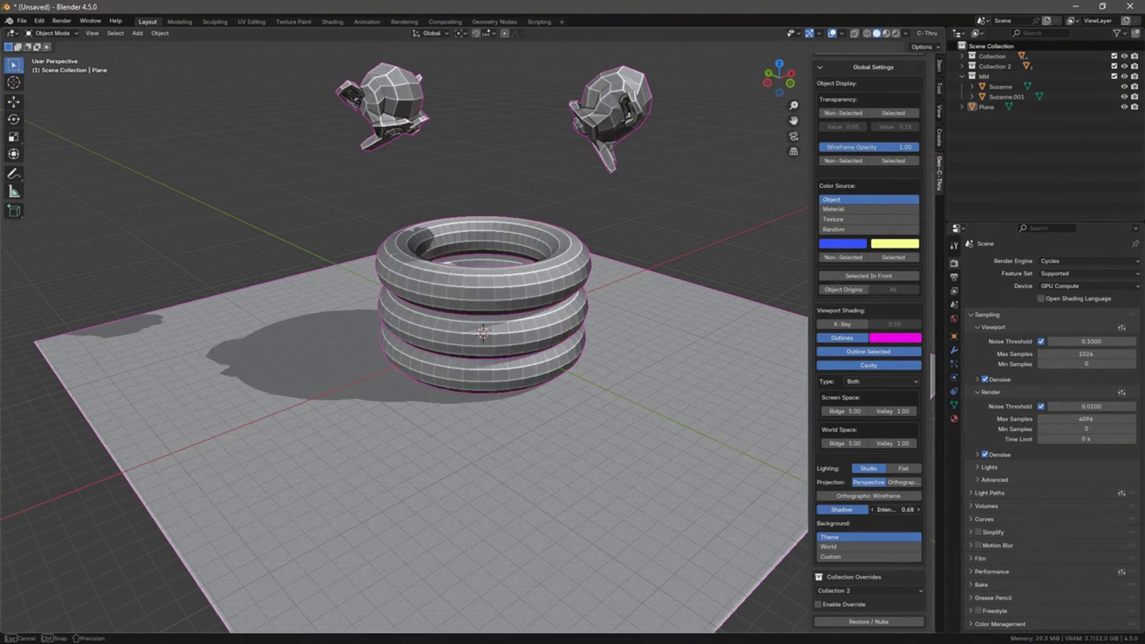
Switch to the orthographic wireframe view and orbit around the scene.
left_click(892, 498)
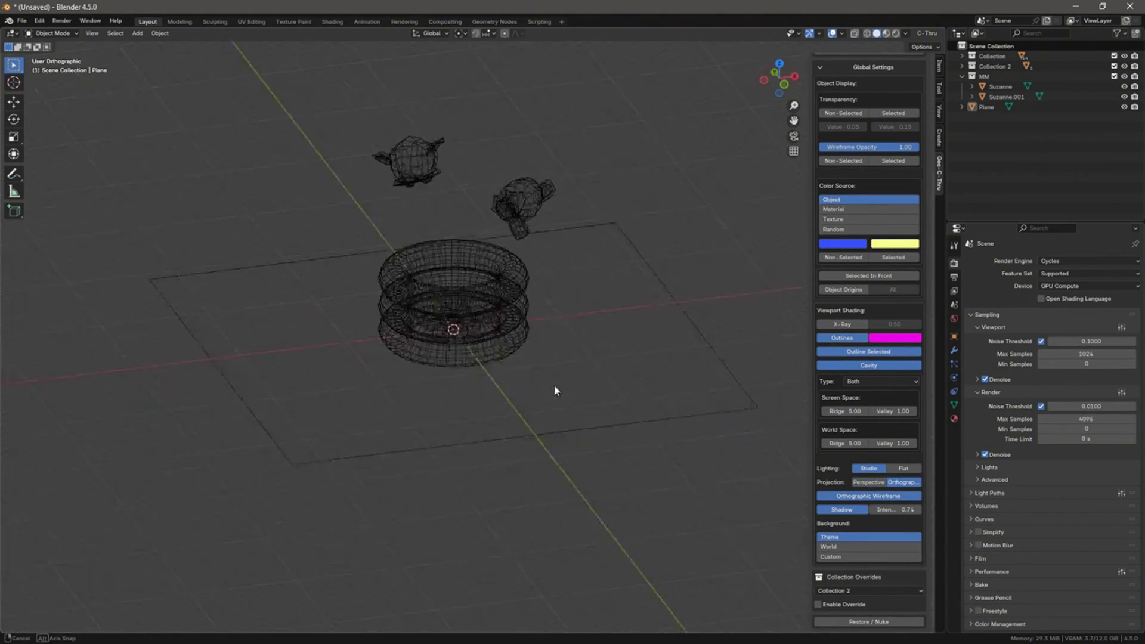
mouse_move(626, 332)
middle_mouse_down()
mouse_move(636, 385)
mouse_move(610, 366)
middle_mouse_up()
scroll(551, 343, "down", 3)
middle_click_drag(551, 343, 502, 358)
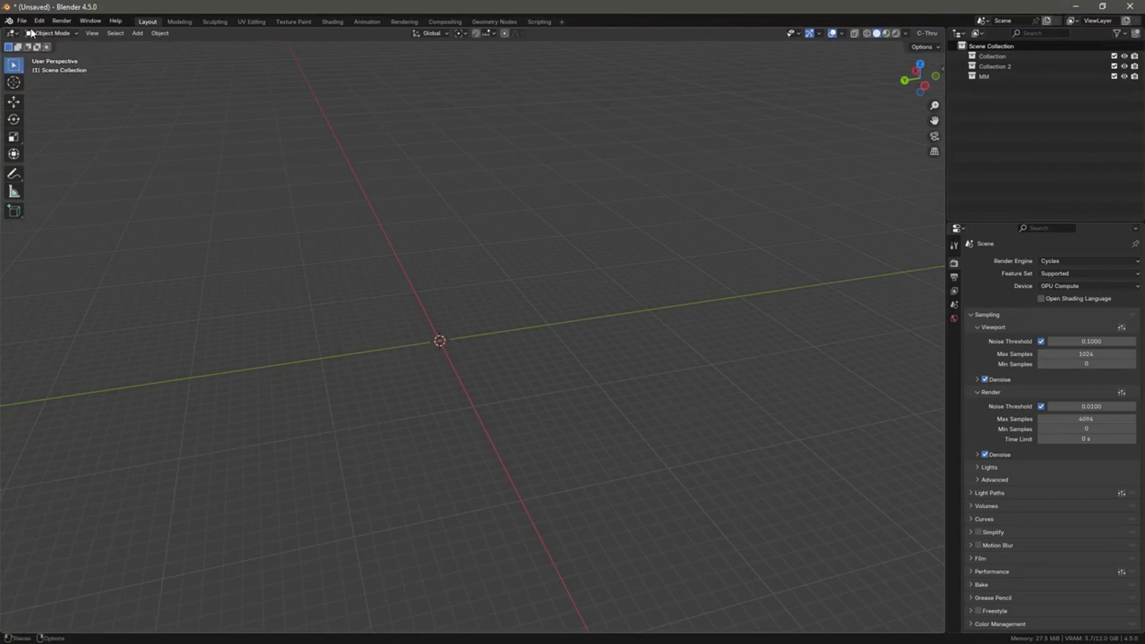
Review Geo-C-Thru in add-on preferences, then expand its Global Settings in the sidebar.
left_click(72, 149)
left_click_drag(175, 7, 256, 80)
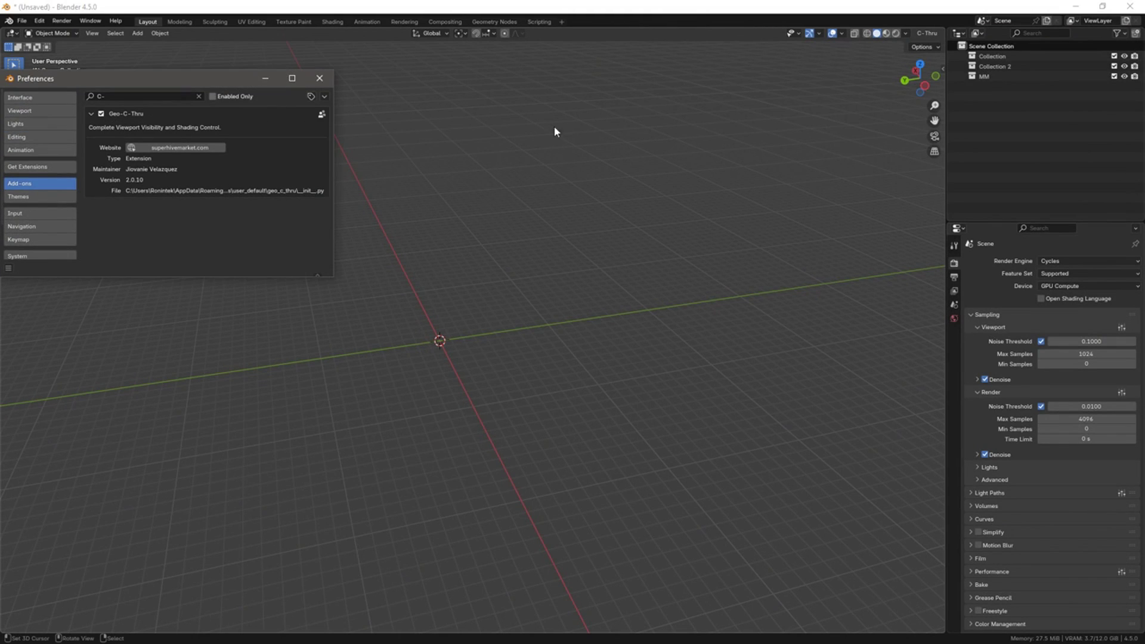
left_click_drag(167, 81, 650, 200)
left_click(797, 197)
key("n")
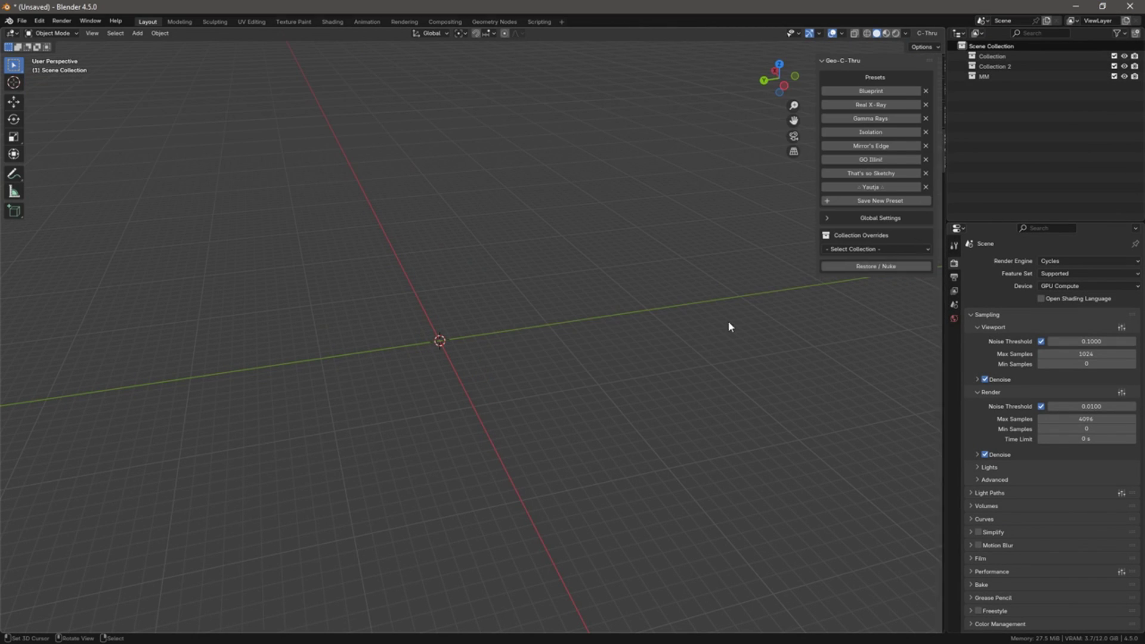
left_click(826, 218)
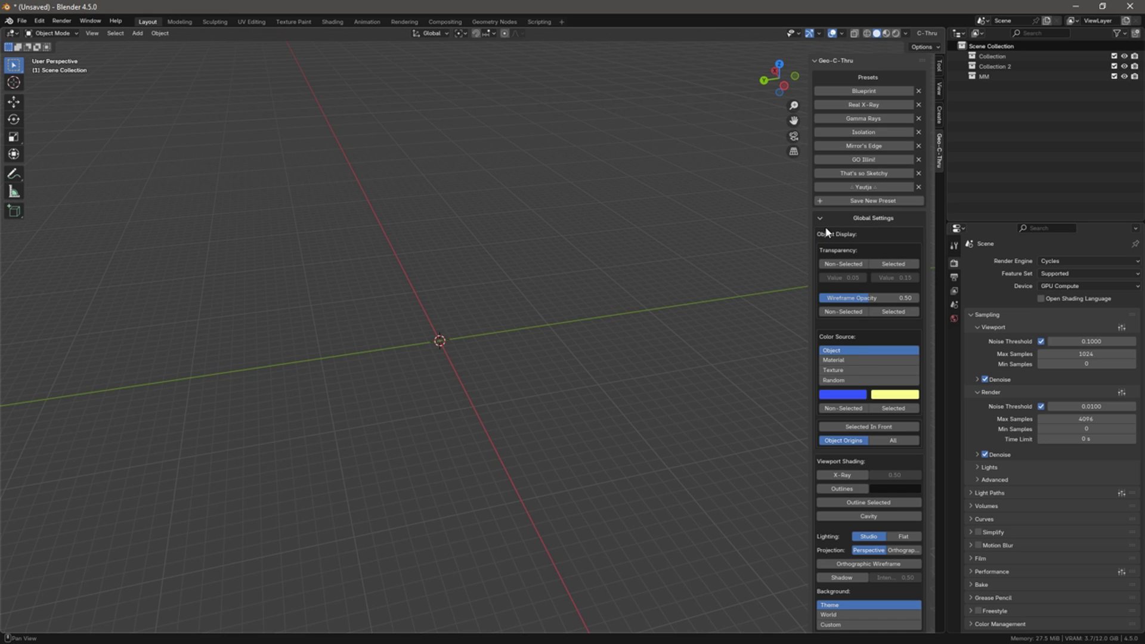
mouse_move(420, 347)
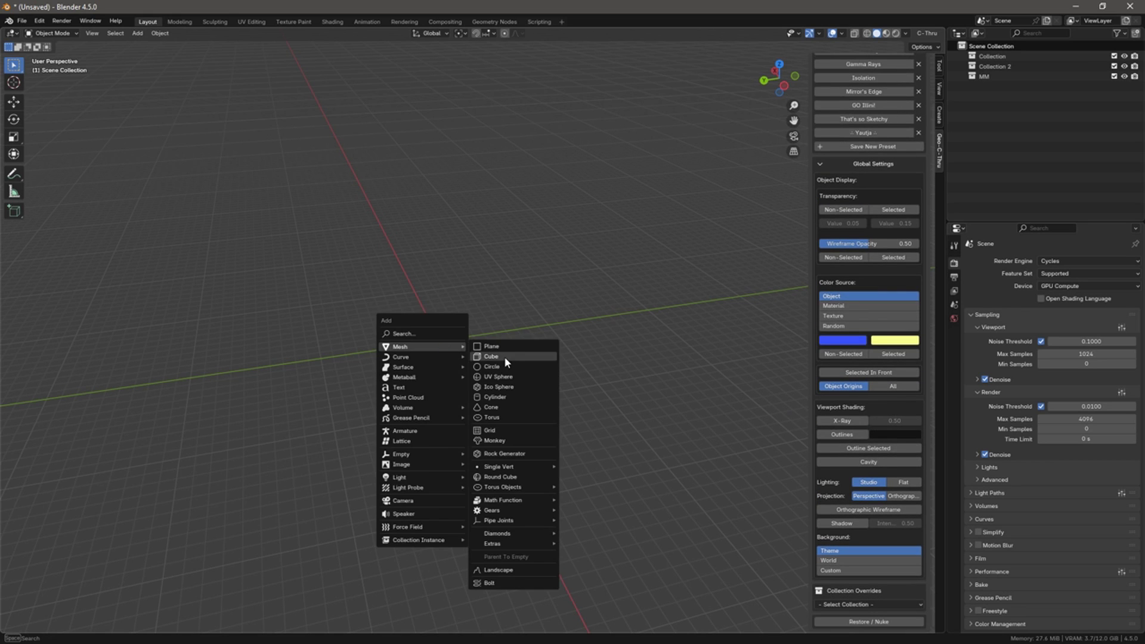
Add a cube at the origin and scale it up.
left_click(505, 357)
key("s")
left_click(541, 318)
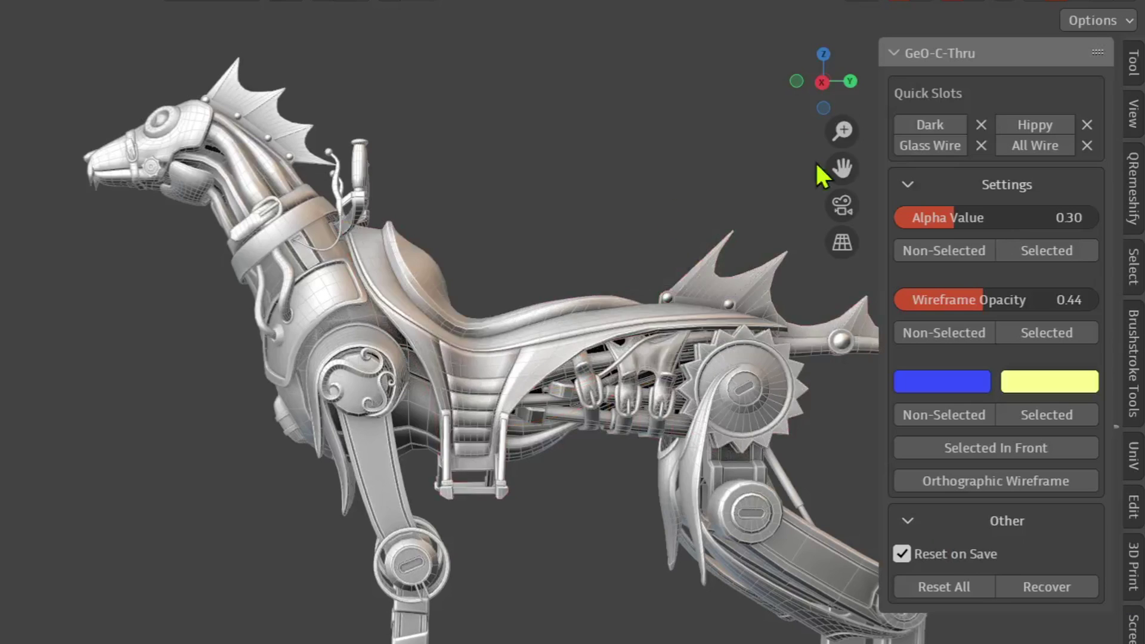
Apply the Dark quick slot and select the creature's internal engine part.
left_click(930, 125)
left_click(691, 343)
left_click(644, 407)
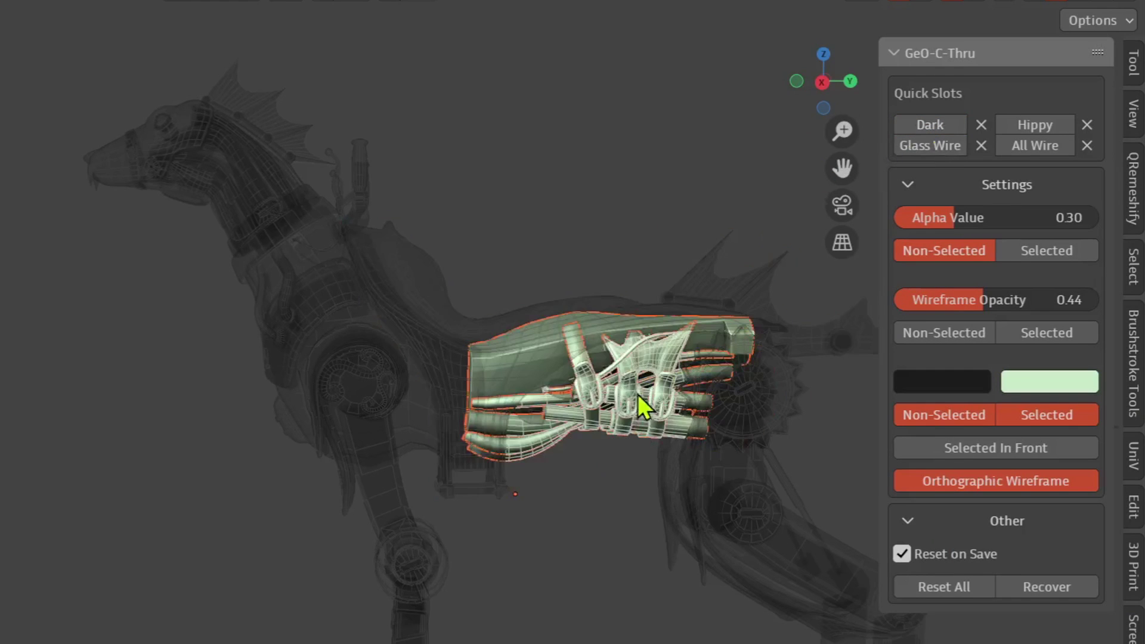
Enable Selected In Front, select the saddle, and orbit around the creature.
left_click(1035, 146)
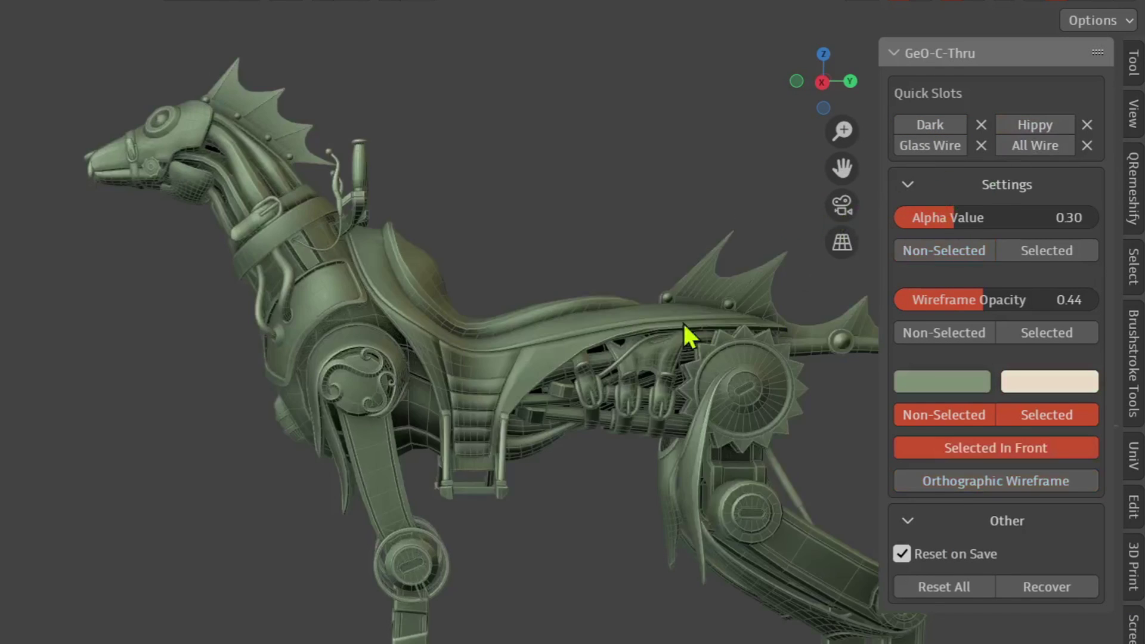
left_click(683, 331)
middle_click_drag(683, 331, 696, 345)
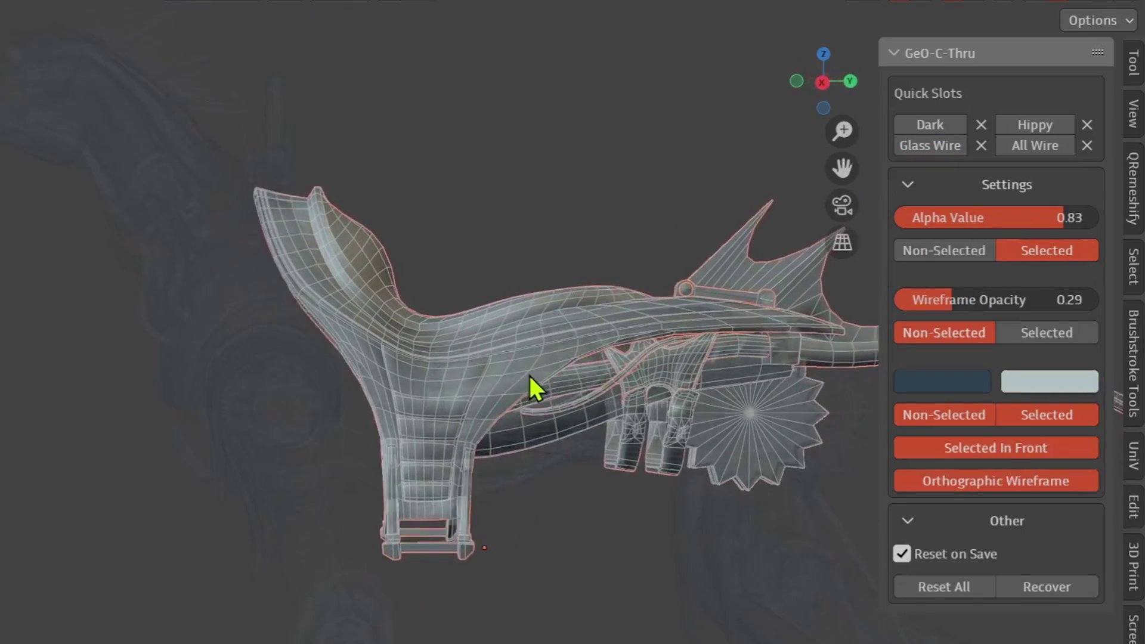
mouse_move(529, 372)
middle_mouse_down()
mouse_move(554, 272)
mouse_move(623, 518)
mouse_move(562, 501)
middle_mouse_up()
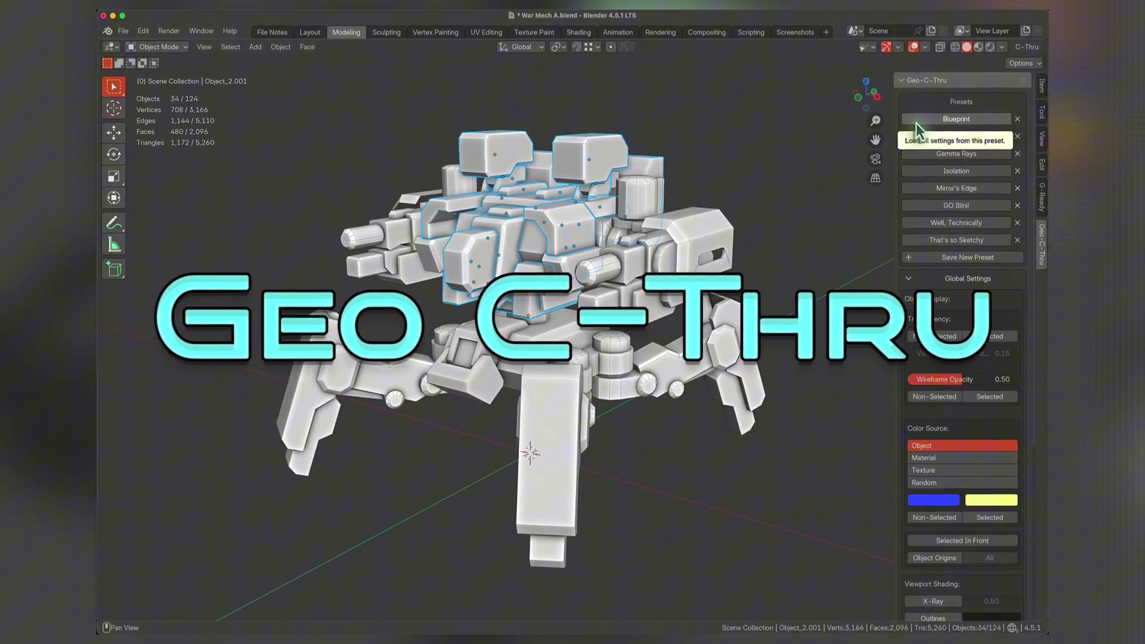
Apply the Blueprint preset and view the mech from front and top orthographic views.
left_click(917, 124)
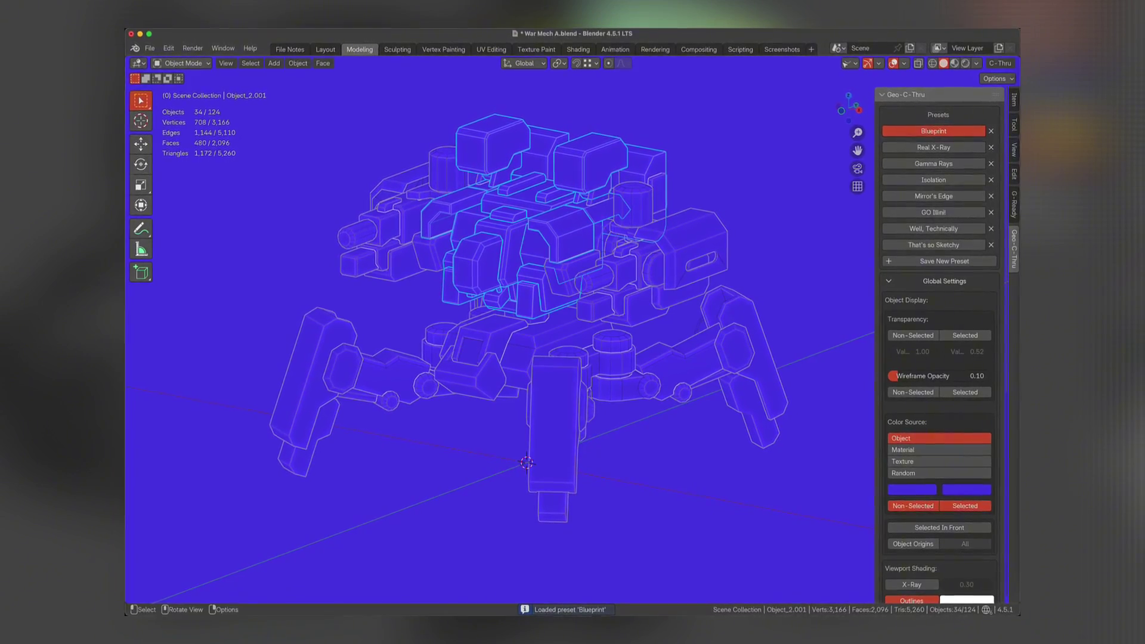
key("KP_1")
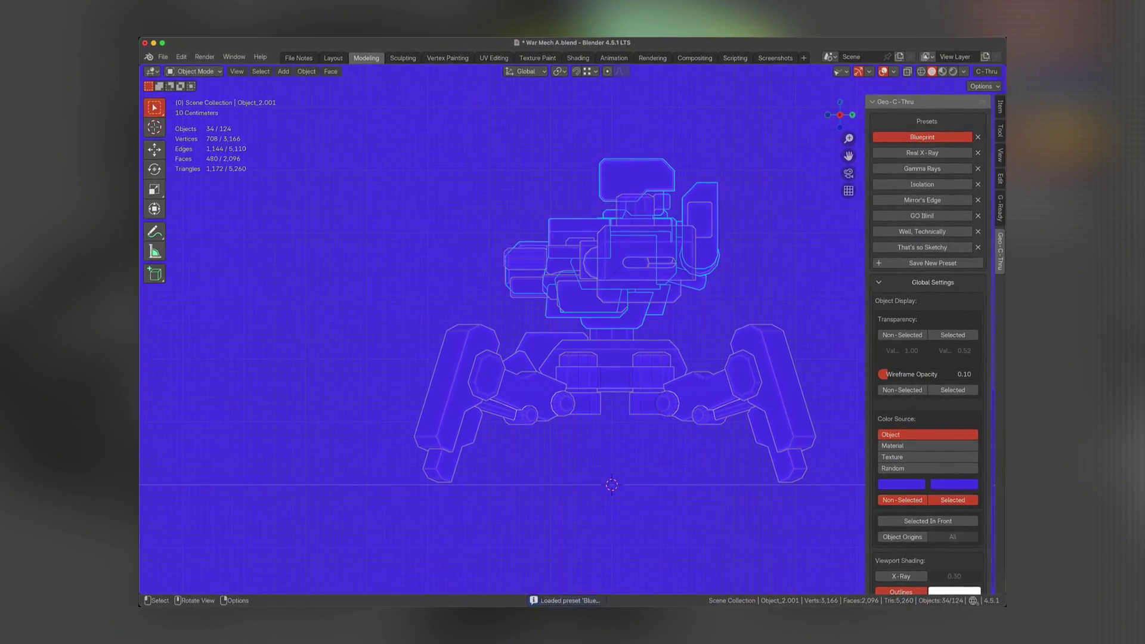
key("KP_7")
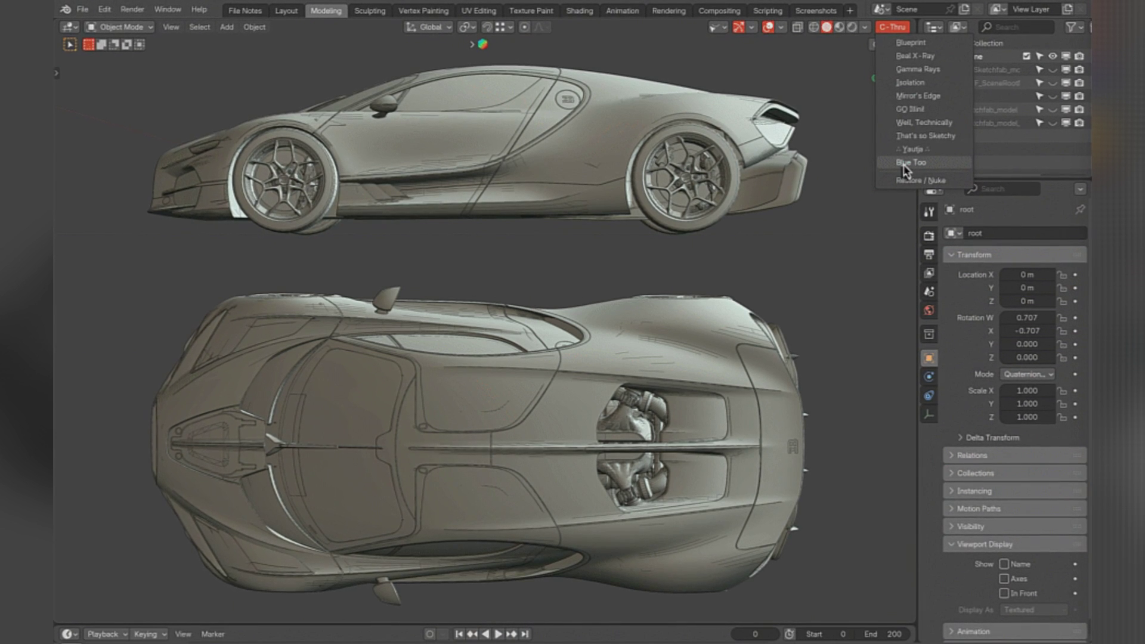
Pick Blue Too from the C-Thru dropdown for the car's side and top views.
left_click(907, 165)
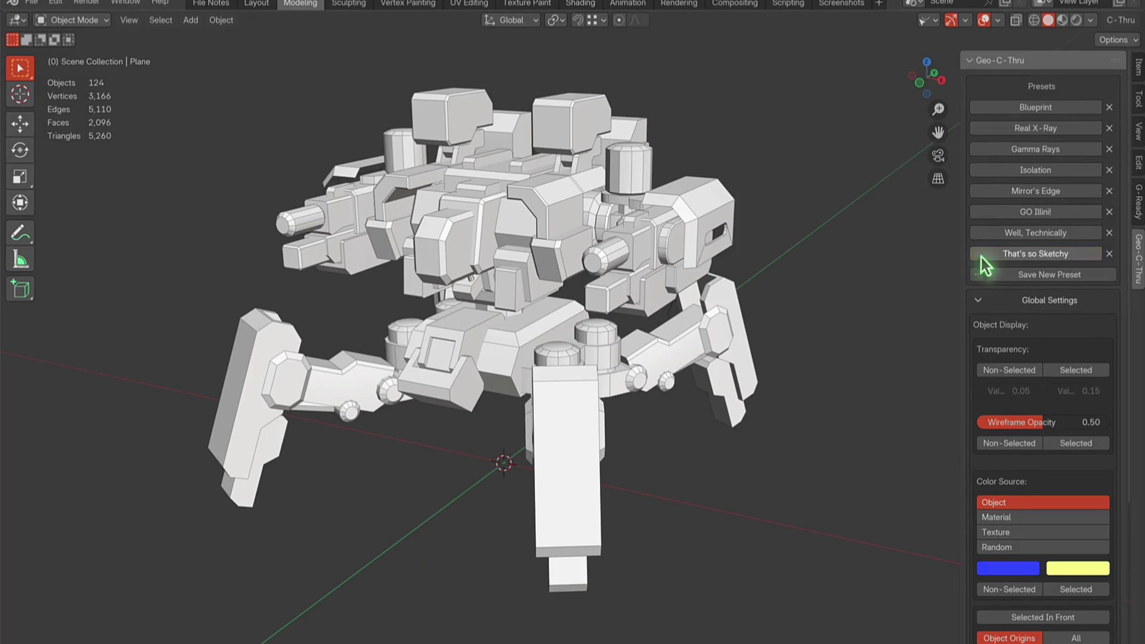
Apply the That's so Sketchy preset and orbit around the mech to inspect it.
left_click(984, 260)
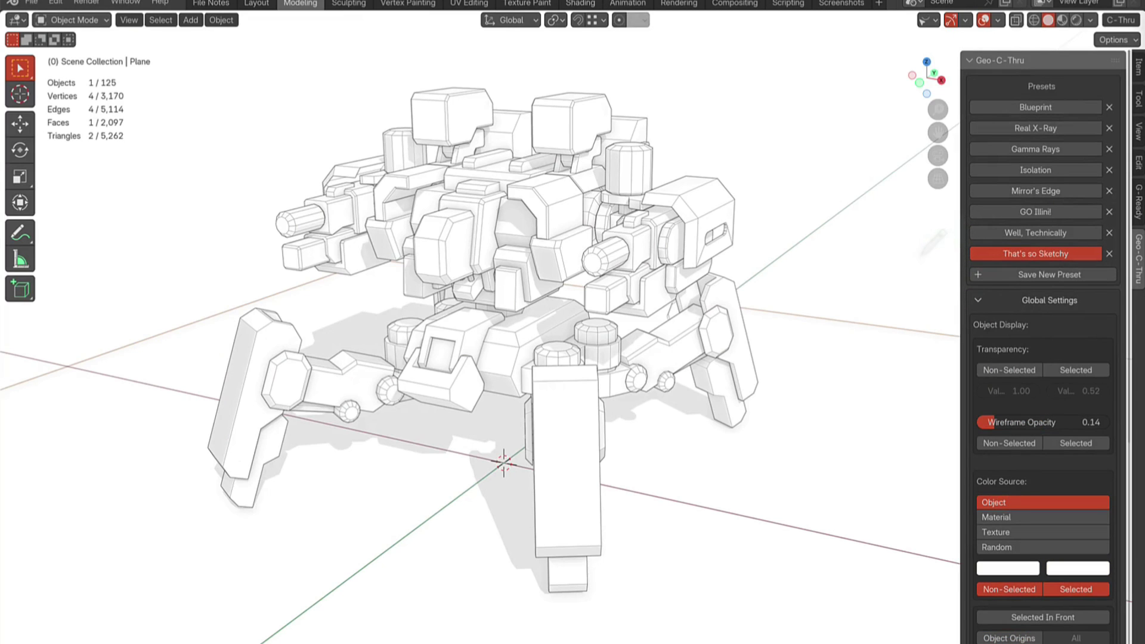
middle_click_drag(627, 323, 448, 322)
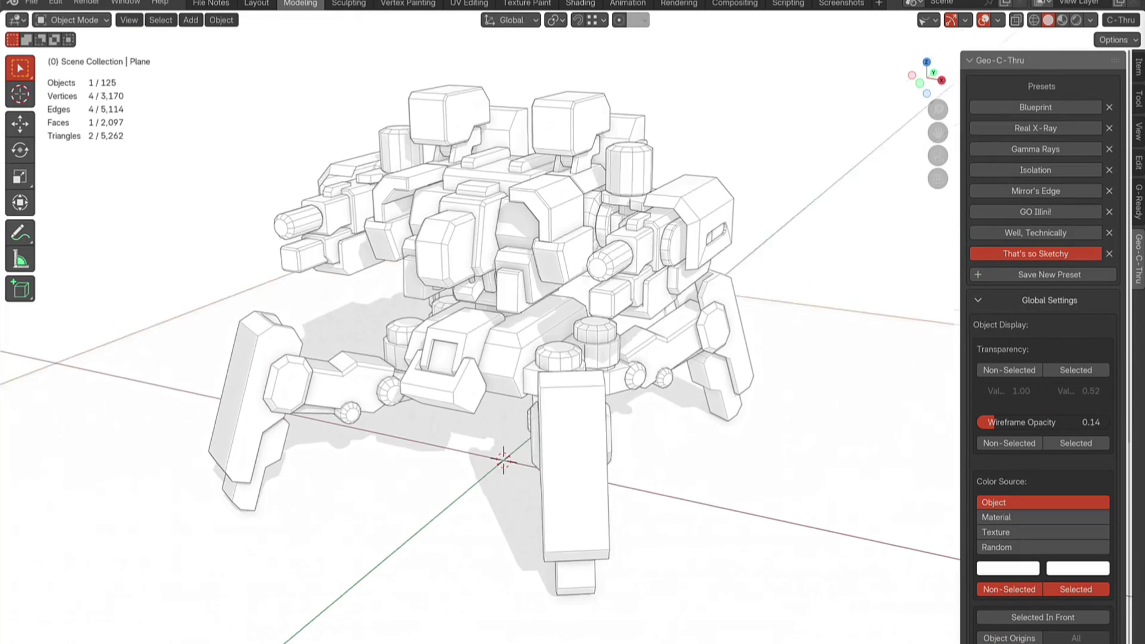
middle_click_drag(627, 322, 448, 323)
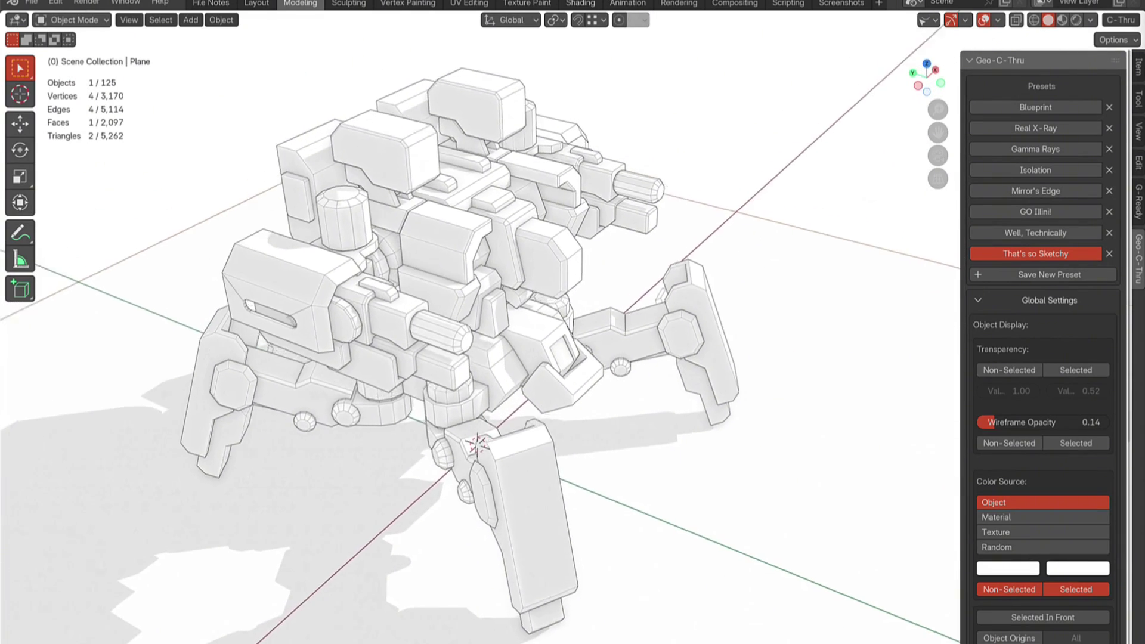
middle_click_drag(573, 323, 536, 323)
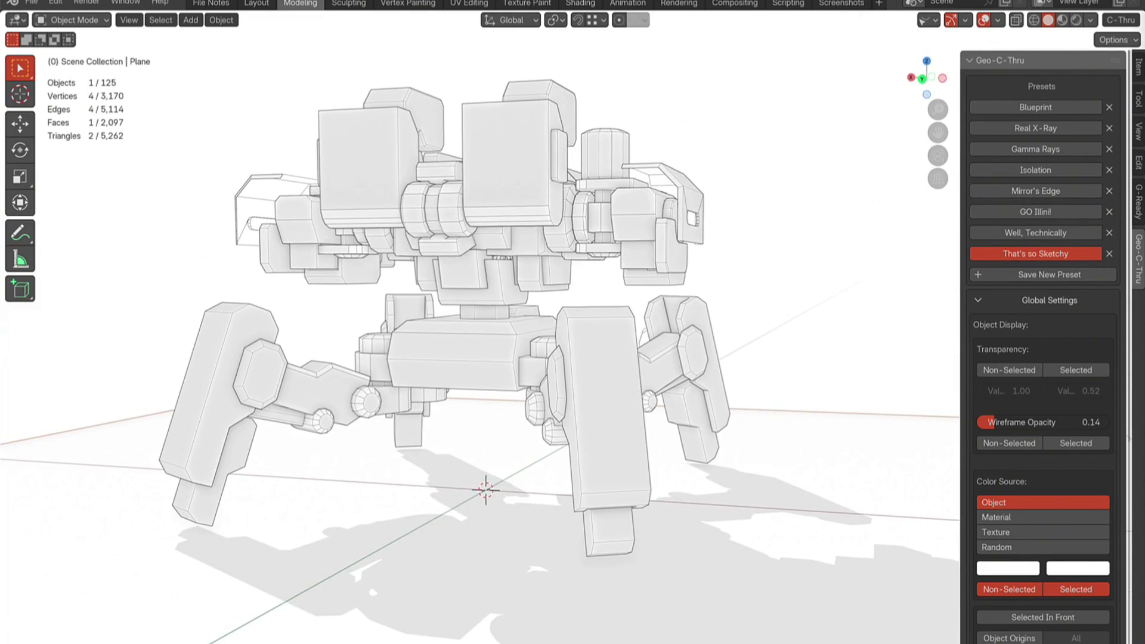
middle_click_drag(627, 322, 448, 322)
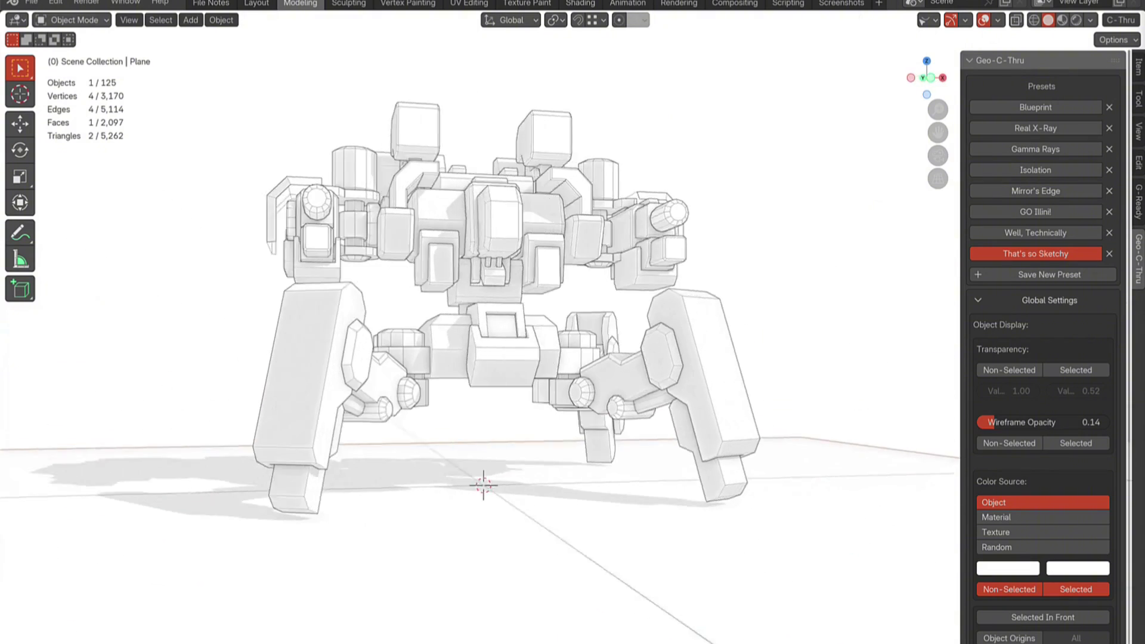
middle_click_drag(627, 322, 403, 269)
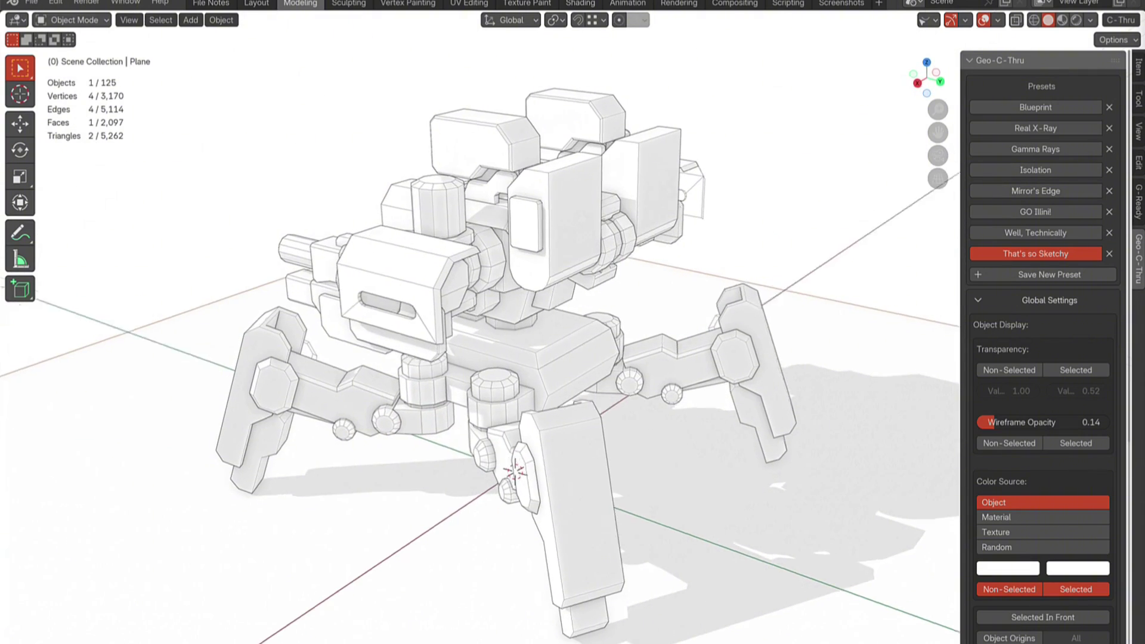
middle_click_drag(626, 322, 402, 296)
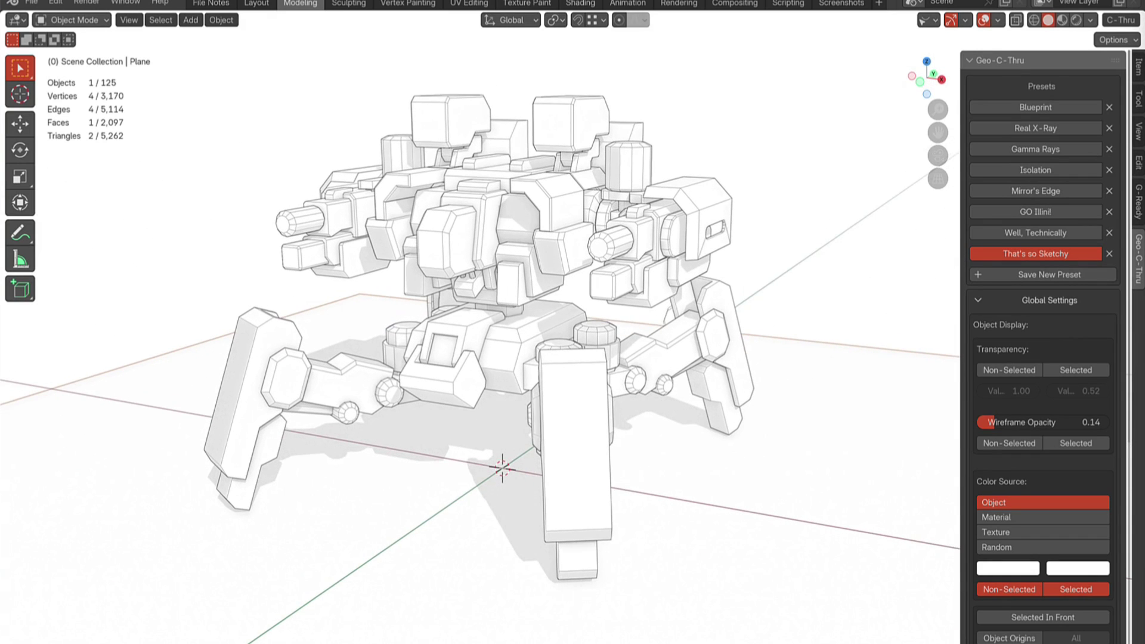
middle_click_drag(626, 322, 403, 322)
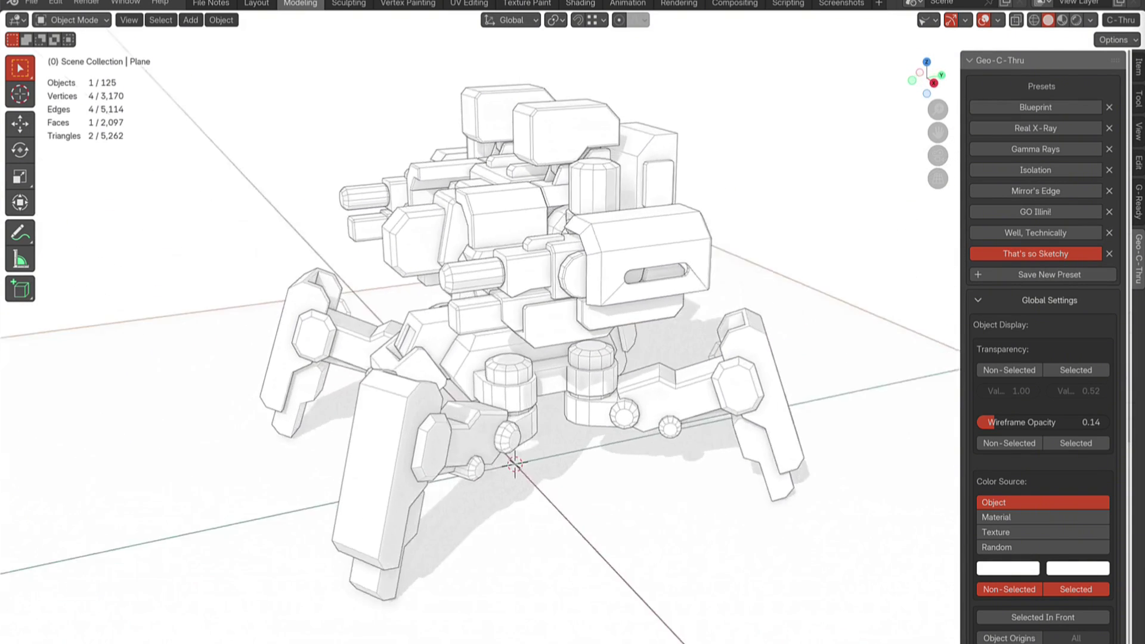
middle_click_drag(627, 322, 403, 322)
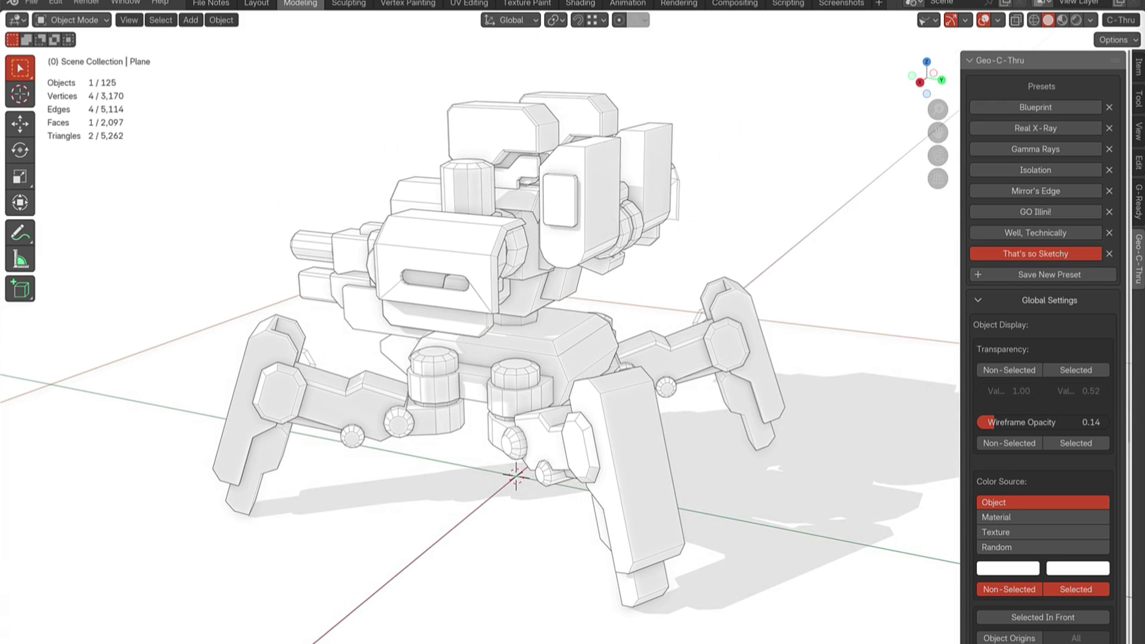
left_click(1138, 126)
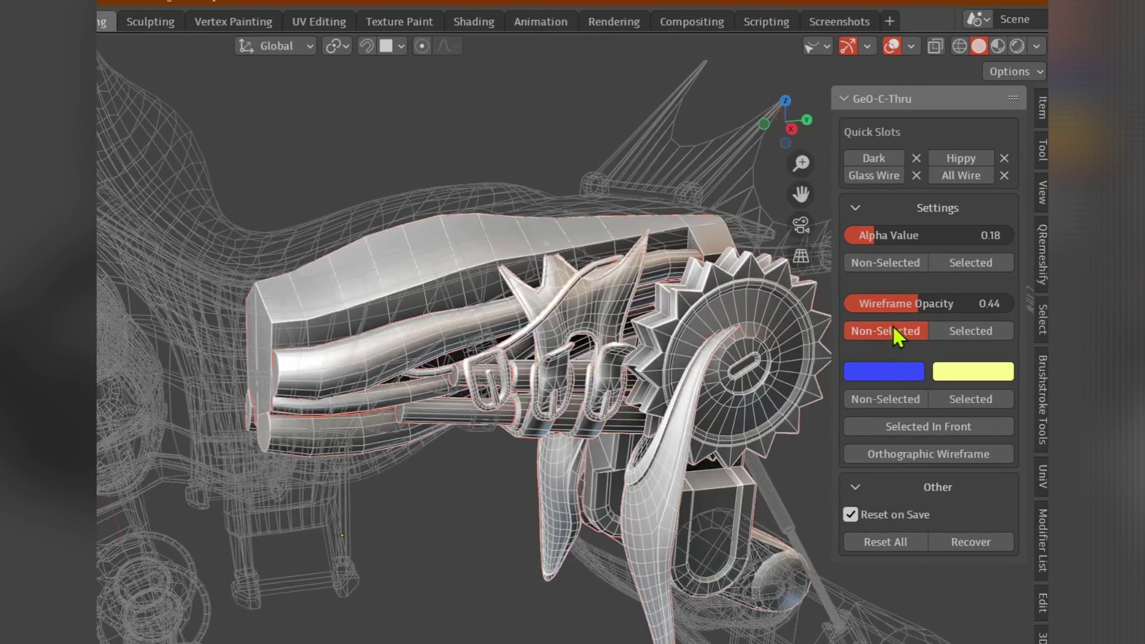
Drop the Selected wireframe opacity sharply, orbit the creature, then raise it slightly.
left_click_drag(904, 303, 859, 303)
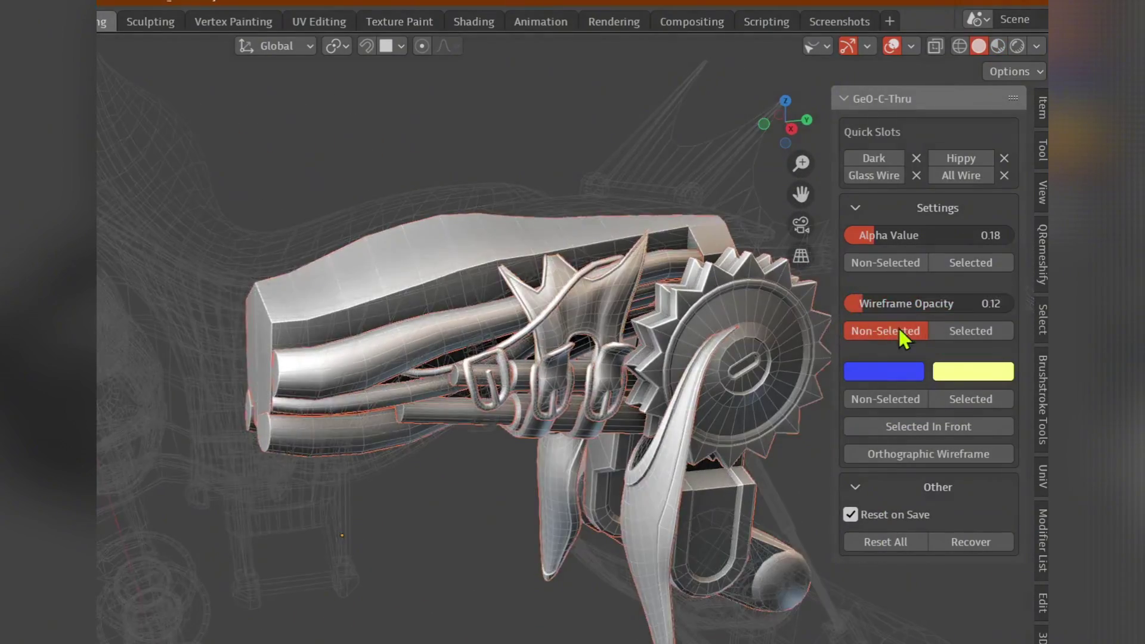
left_click(971, 331)
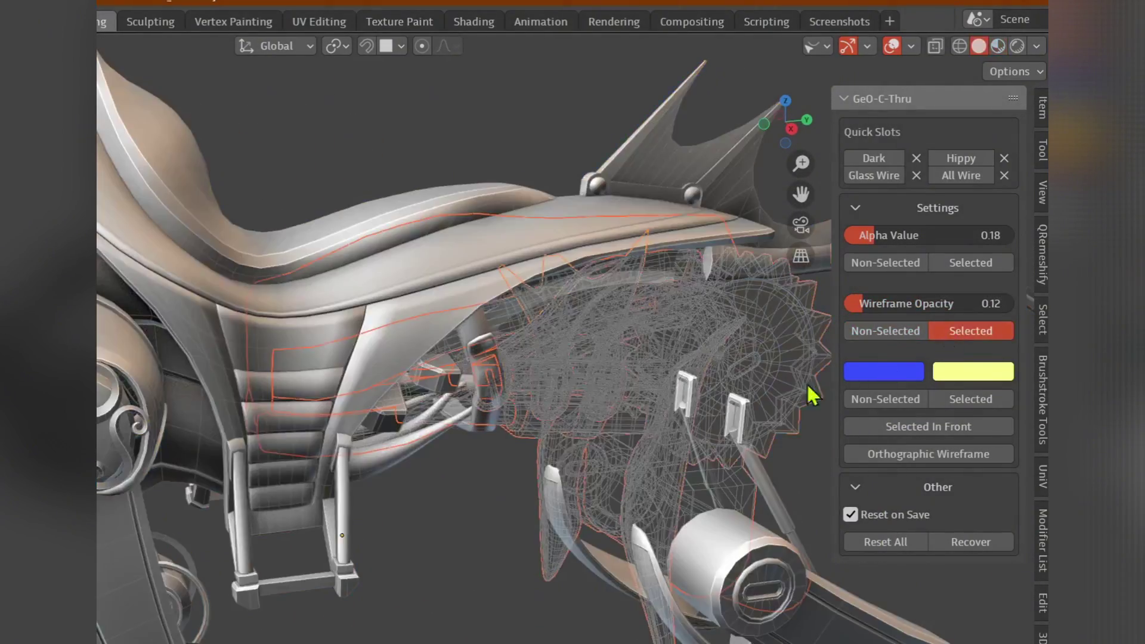
mouse_move(558, 335)
middle_mouse_down()
mouse_move(528, 363)
mouse_move(301, 343)
middle_mouse_up()
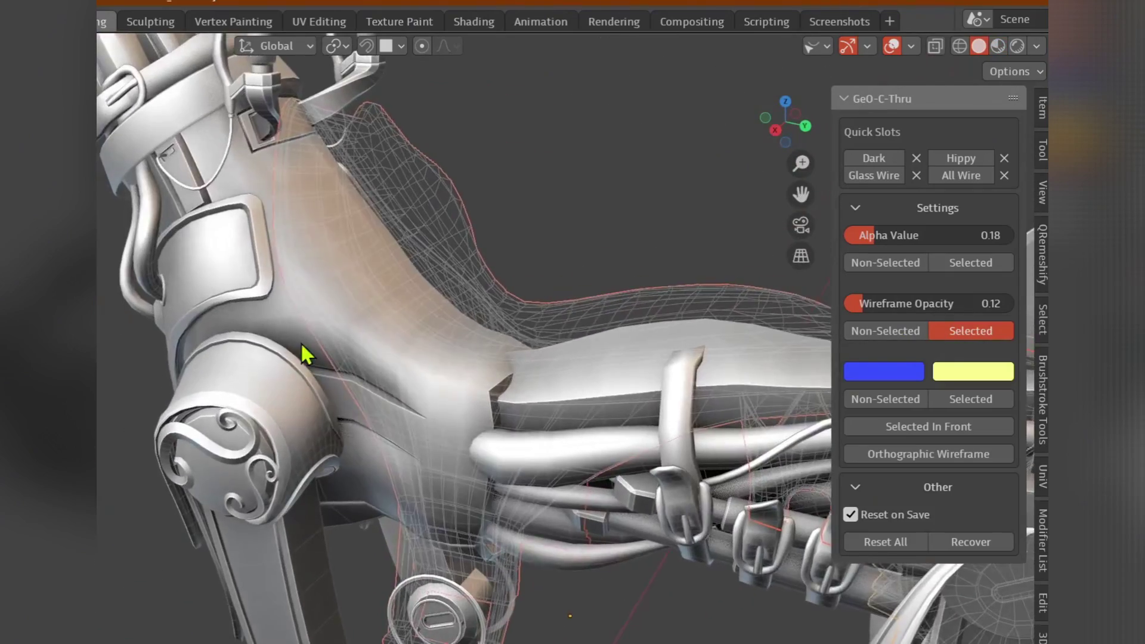
left_click_drag(859, 303, 881, 303)
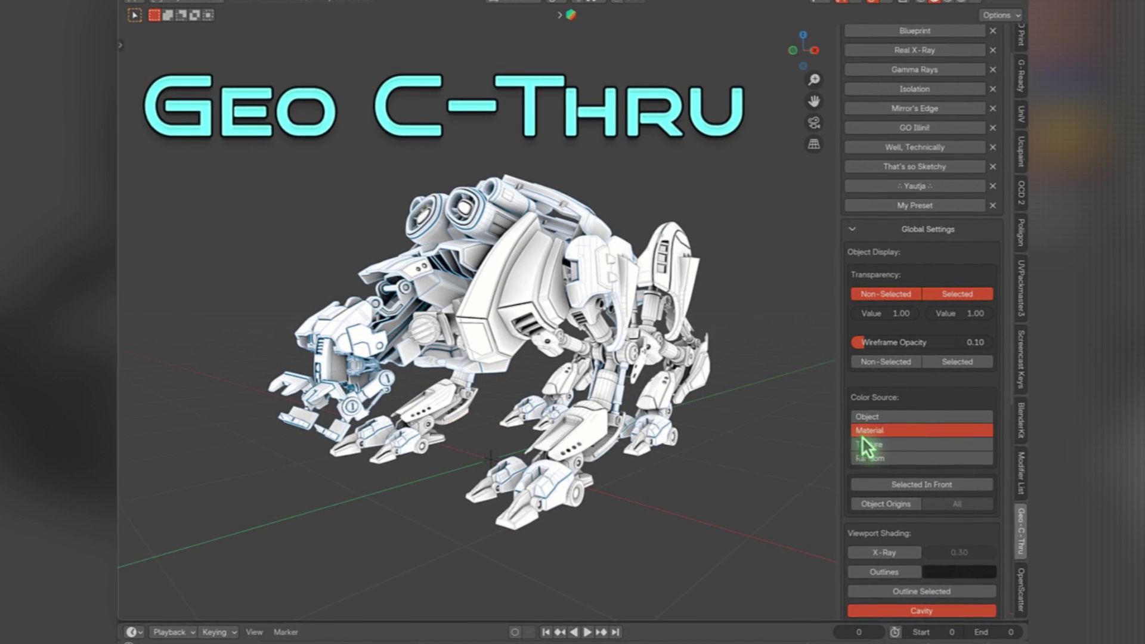
Try the Texture and Random color sources, then set Color Source to Object.
left_click(866, 447)
left_click(870, 458)
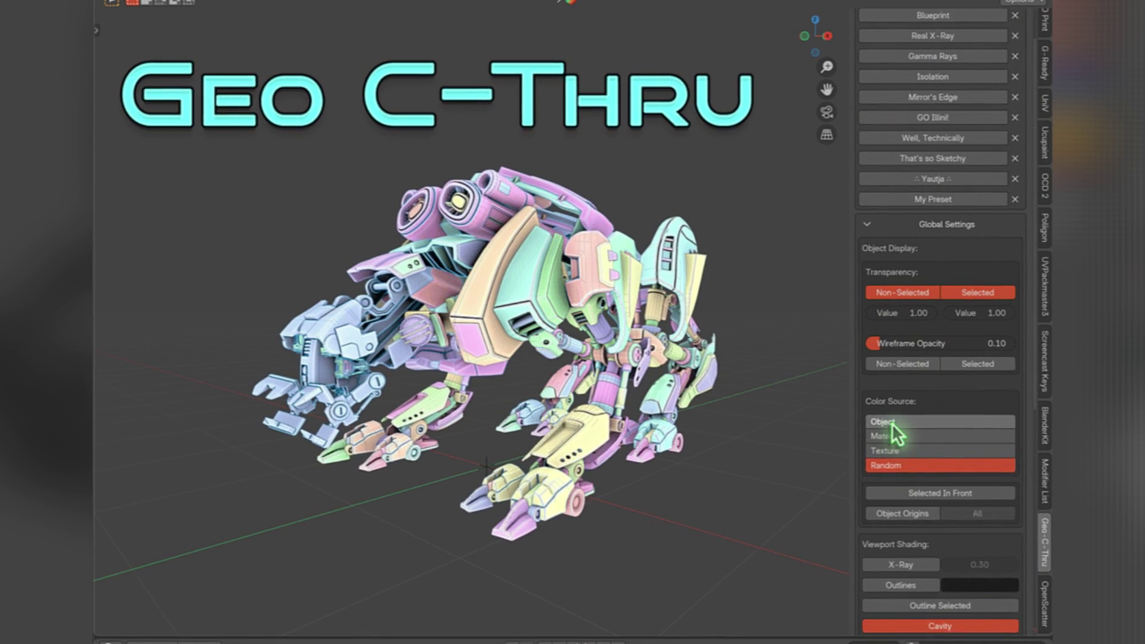
left_click(886, 422)
Recolour the unselected and selected part swatches with the colour picker, giving teal and yellow tones.
left_click(895, 493)
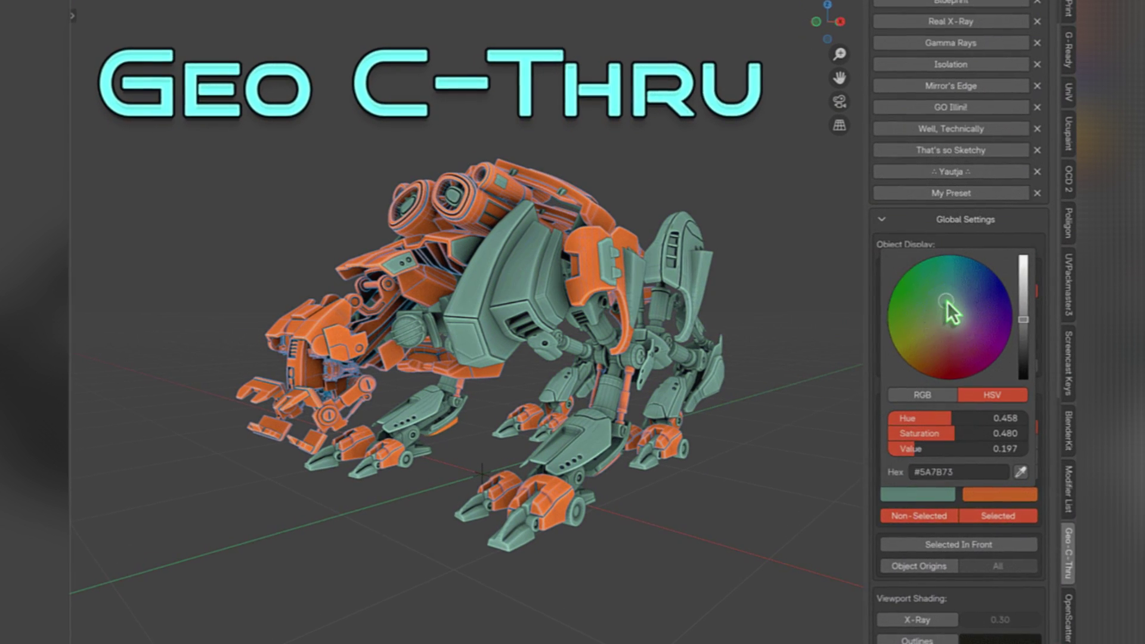
left_click(998, 494)
left_click(1030, 358)
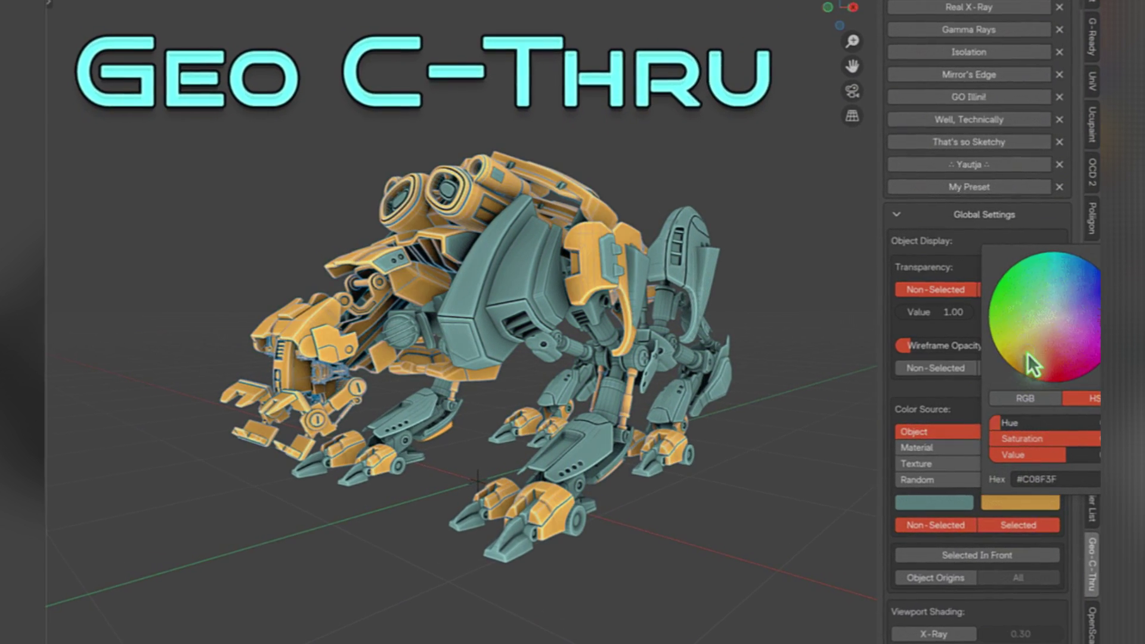
left_click(552, 349)
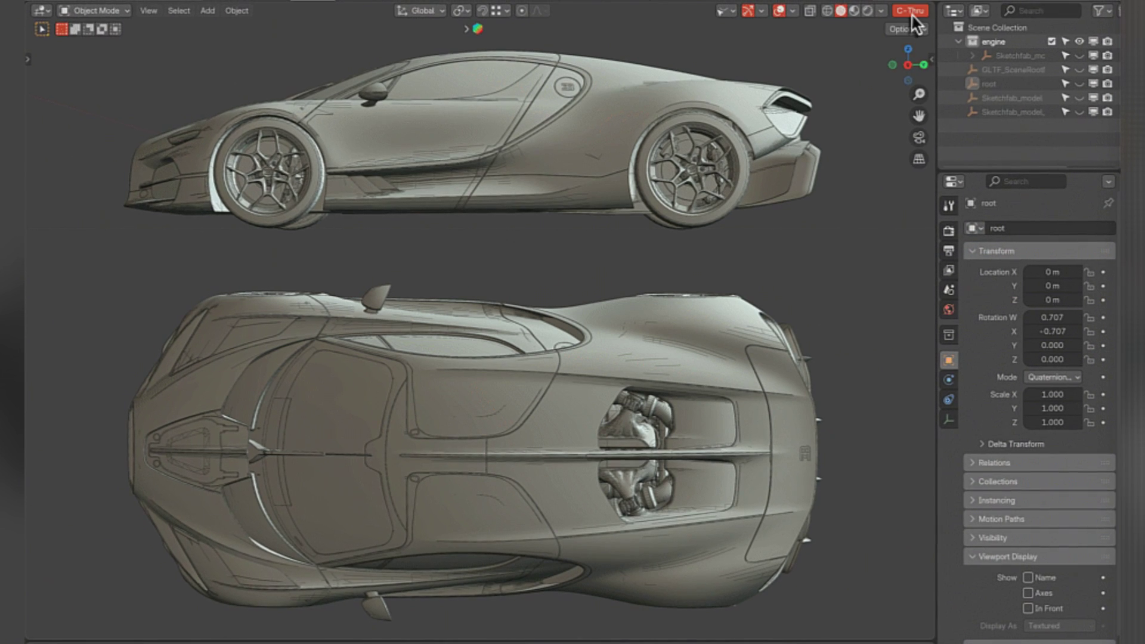
Apply the Blue Too C-Thru preset to the car and toggle wireframe shading with Shift+Z.
left_click(911, 14)
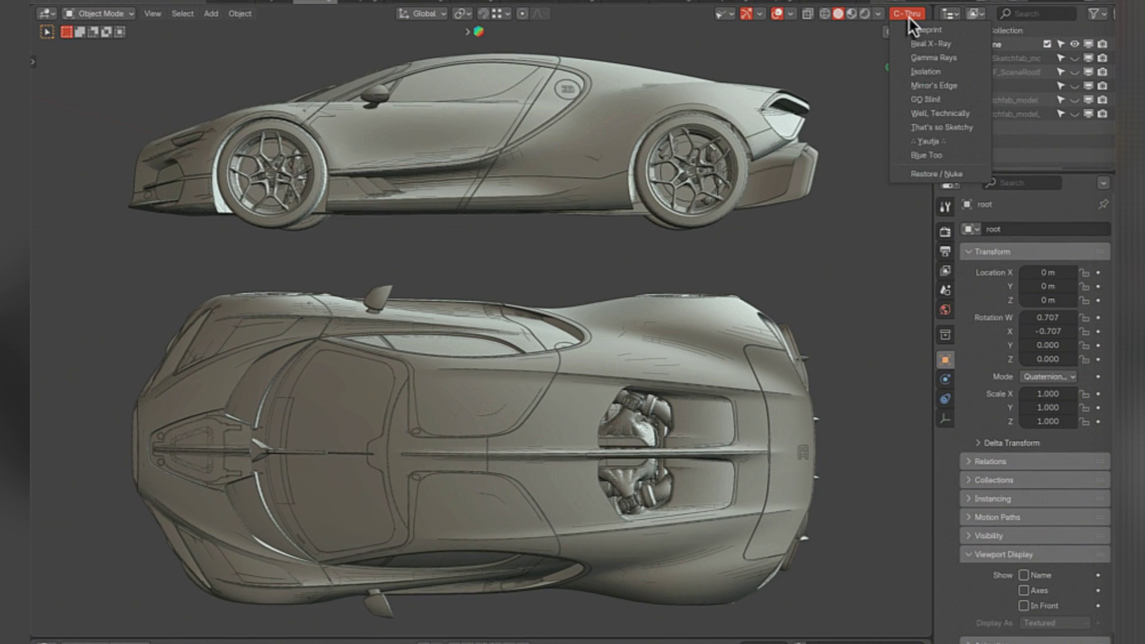
left_click(909, 161)
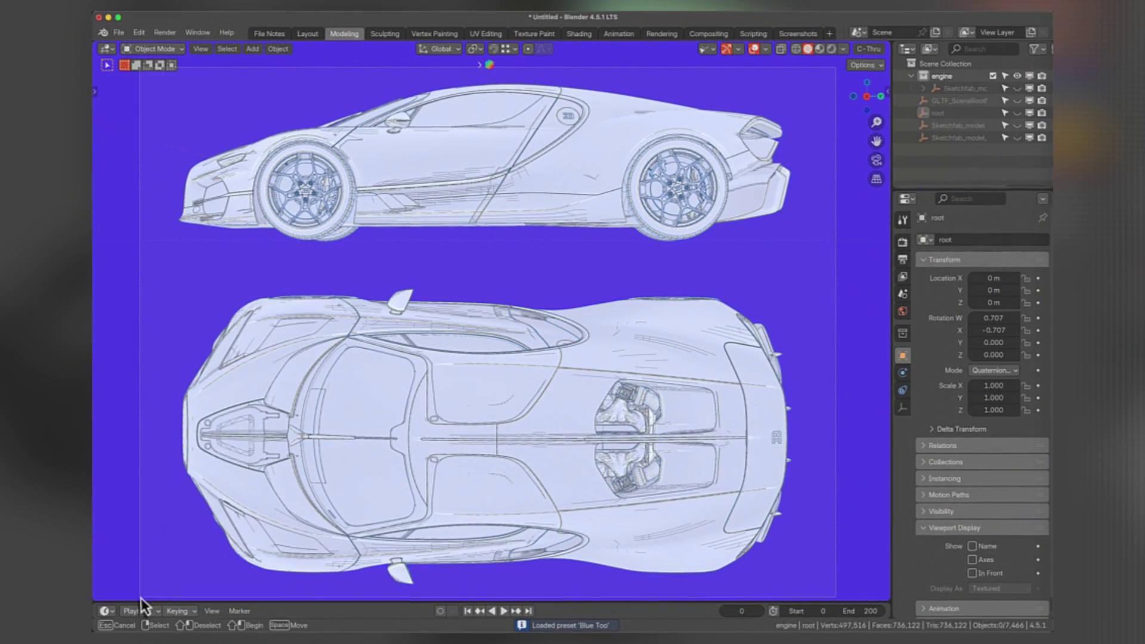
key("shift+z")
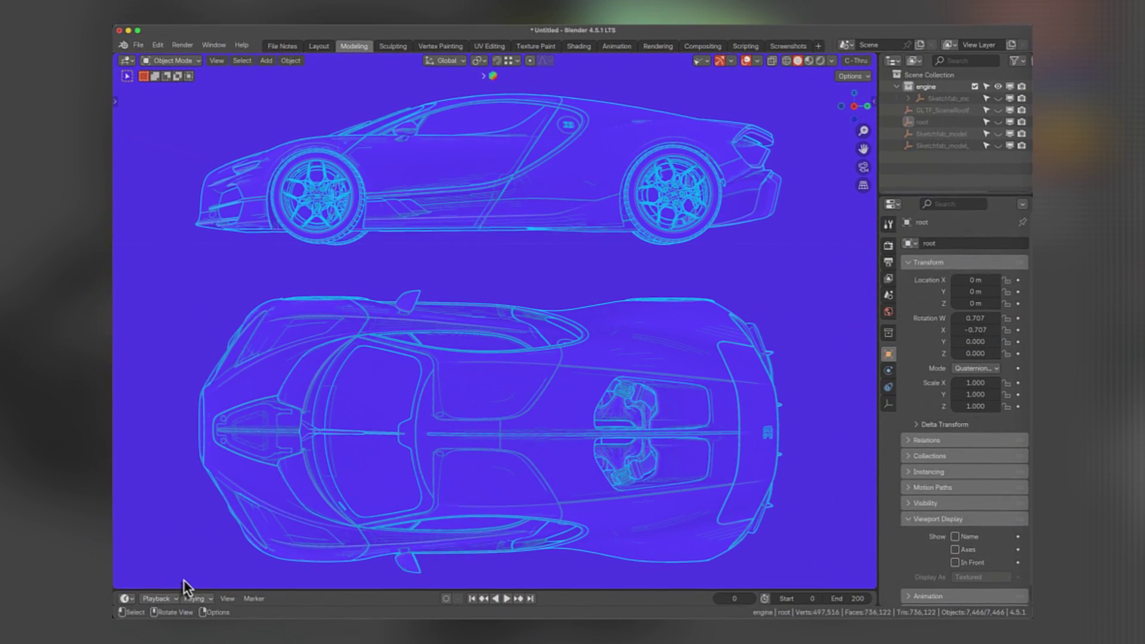